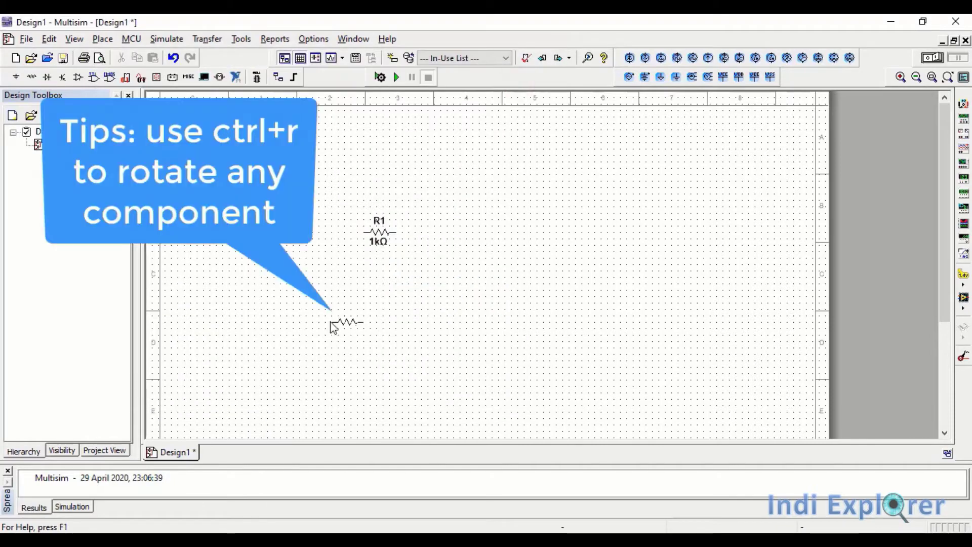
- Rotate the new resistors upright and place two 1 kΩ resistors, R2 and R3, below R1 on either side of it
{"action": "key", "text": "ctrl+r"}
{"action": "left_click", "coordinate": [327, 278]}
{"action": "left_click", "coordinate": [526, 83]}
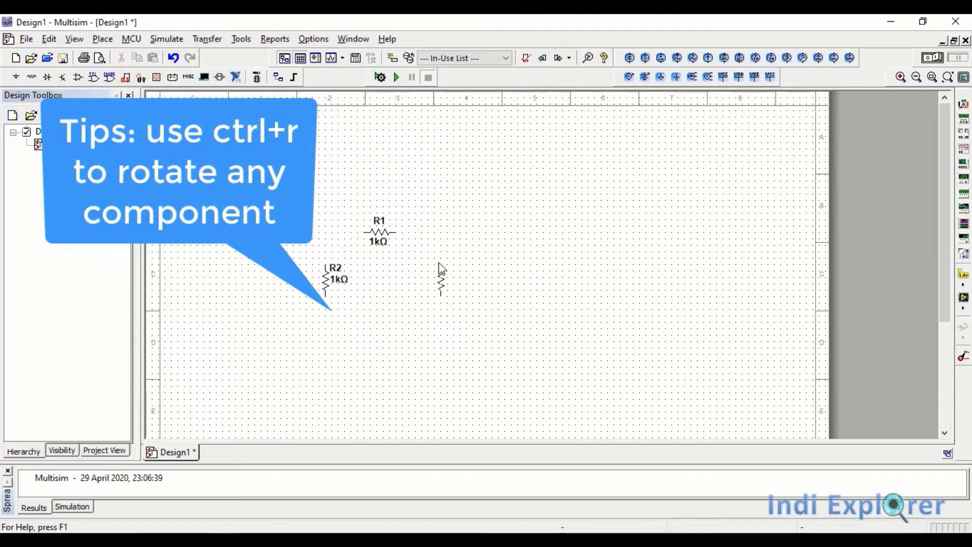
{"action": "left_click", "coordinate": [440, 293]}
{"action": "left_click", "coordinate": [529, 93]}
- Wire R1, R2 and R3 together in series to form a closed rectangular loop
{"action": "left_click", "coordinate": [439, 298]}
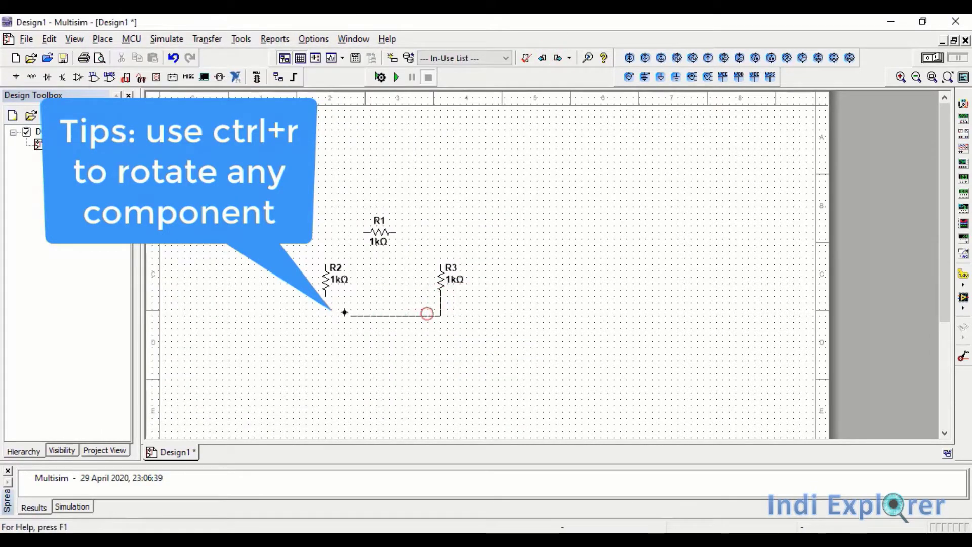
{"action": "left_click", "coordinate": [326, 293]}
{"action": "left_click", "coordinate": [363, 233]}
{"action": "left_click", "coordinate": [326, 266]}
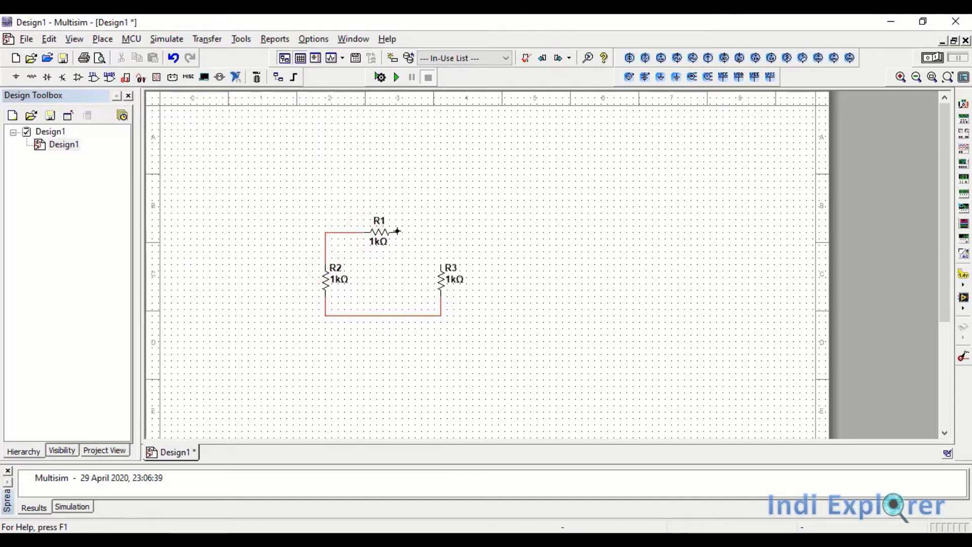
{"action": "left_click", "coordinate": [396, 233]}
{"action": "left_click", "coordinate": [441, 265]}
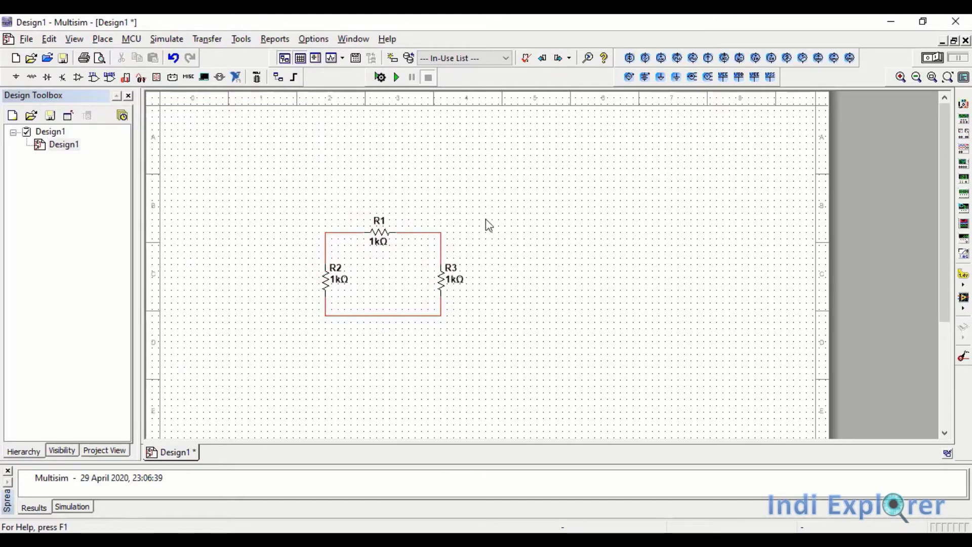
- Place a multimeter above R1 and wire its positive and negative terminals across R1
{"action": "left_click", "coordinate": [385, 148]}
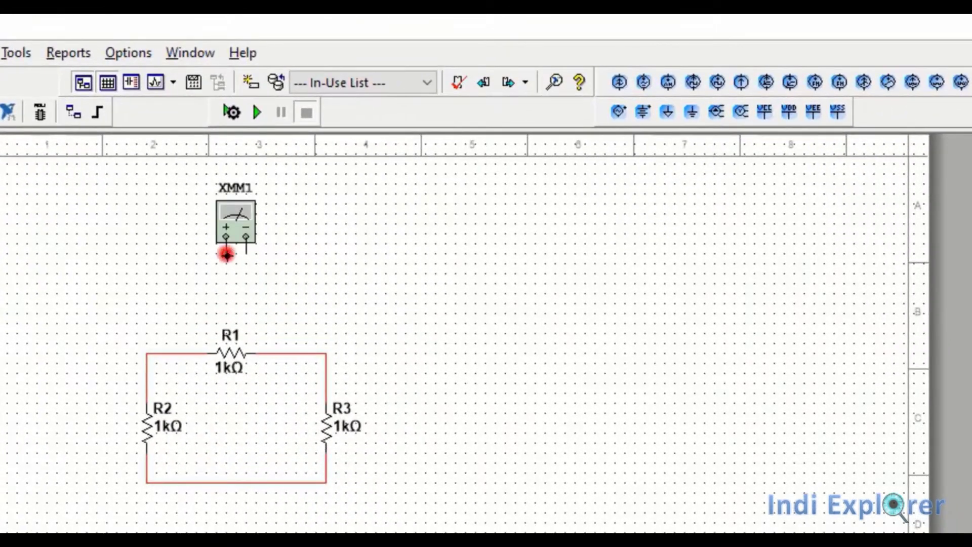
{"action": "left_click", "coordinate": [227, 255]}
{"action": "left_click", "coordinate": [187, 284]}
{"action": "left_click", "coordinate": [186, 353]}
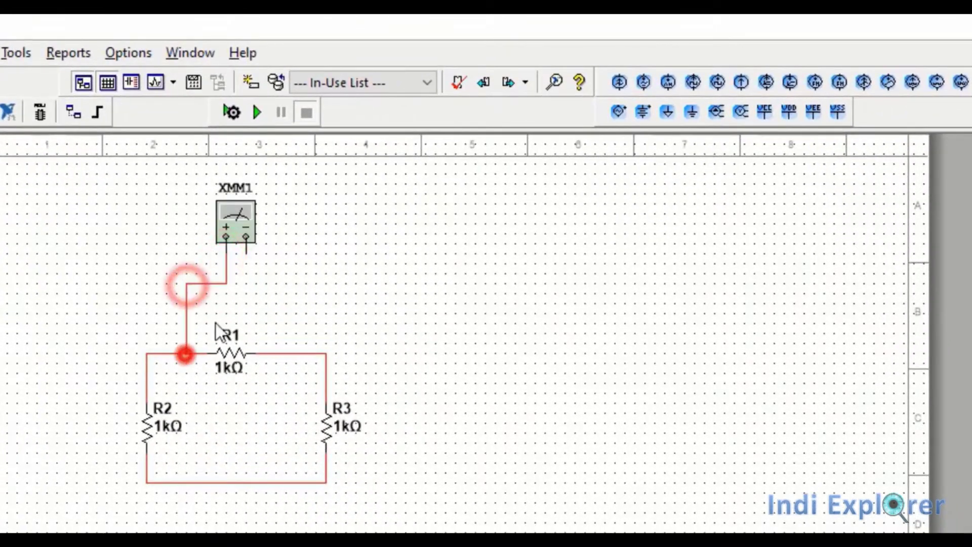
{"action": "left_click", "coordinate": [246, 255]}
{"action": "left_click", "coordinate": [287, 283]}
{"action": "left_click", "coordinate": [286, 353]}
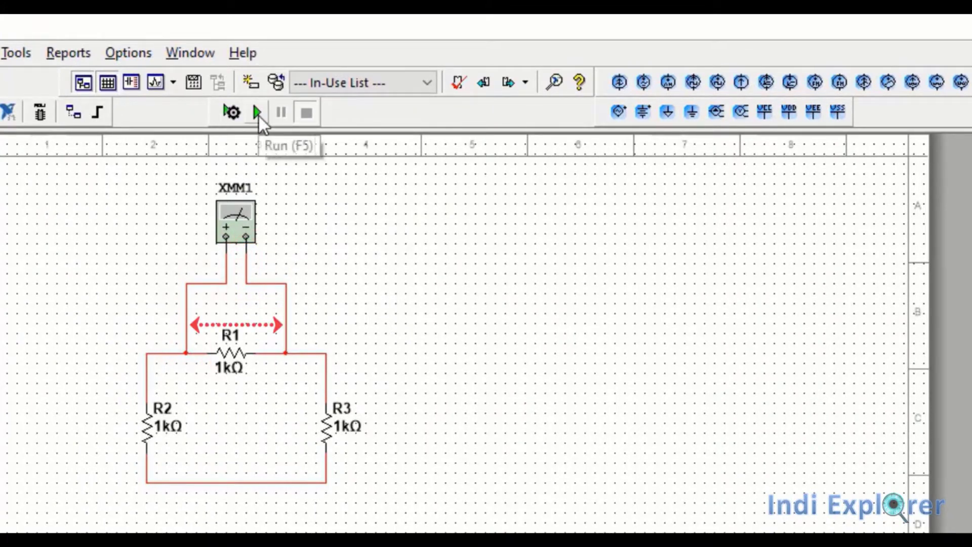
- Try to run the simulation, and connect a ground to the wire at the bottom of the loop
{"action": "left_click", "coordinate": [258, 113]}
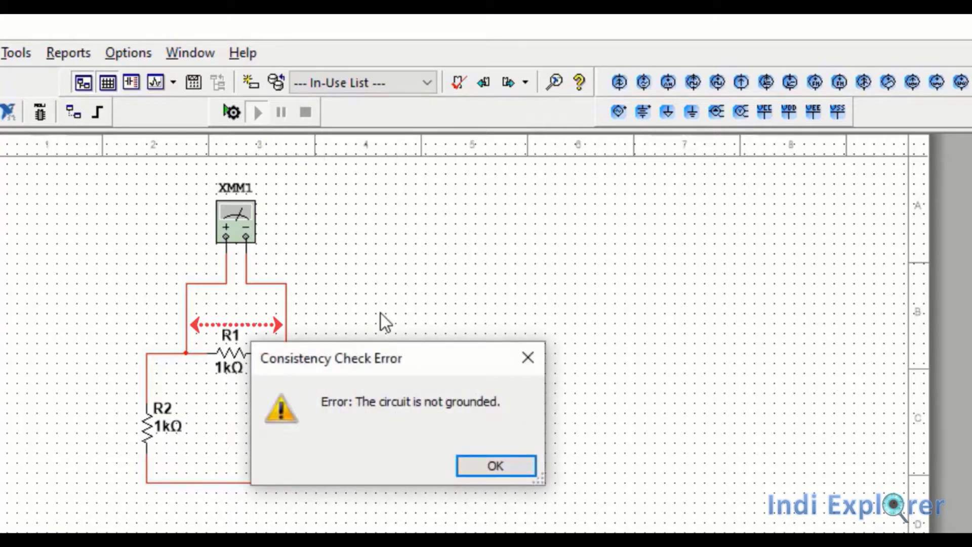
{"action": "left_click", "coordinate": [492, 464]}
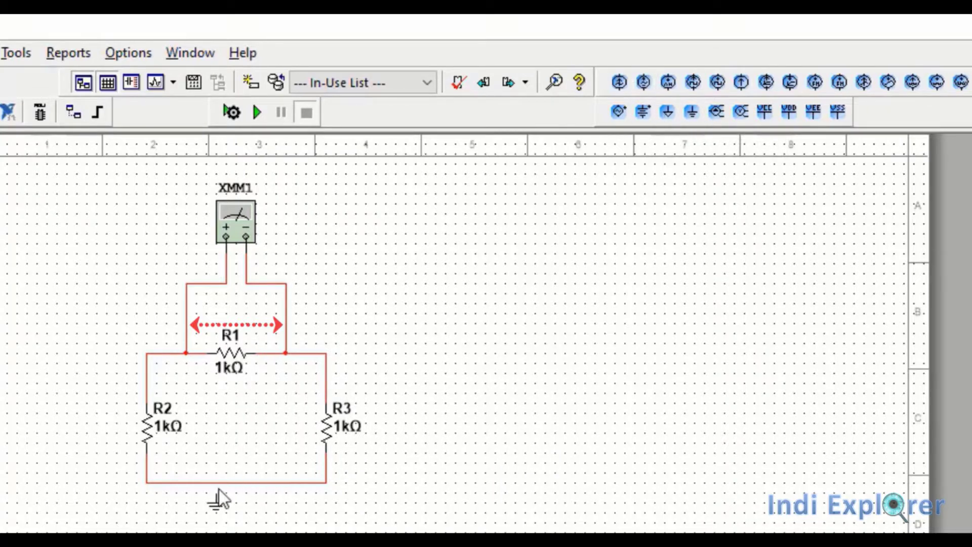
{"action": "left_click", "coordinate": [236, 492]}
- Run the simulation, open multimeter XMM1's readout beside the circuit, and measure the resistance across R1
{"action": "left_click", "coordinate": [257, 114]}
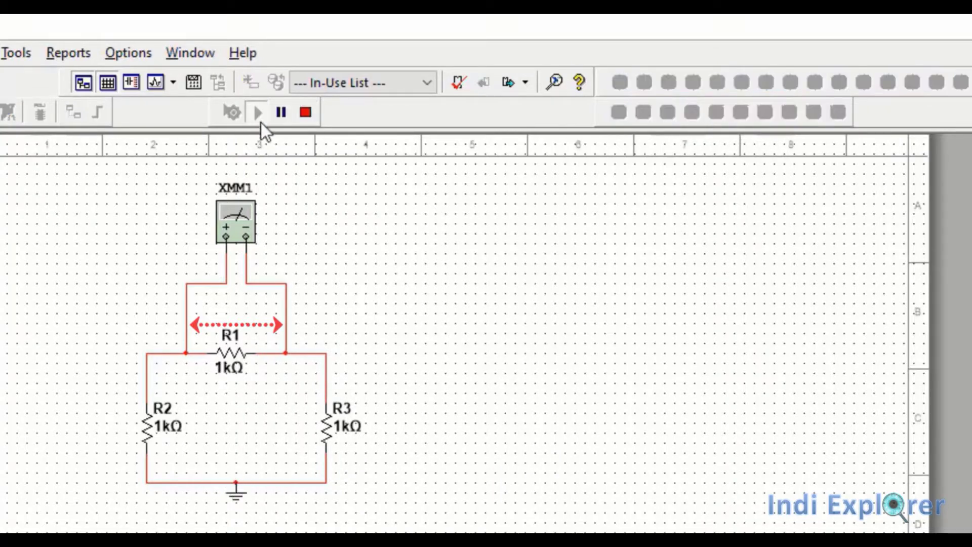
{"action": "double_click", "coordinate": [236, 225]}
{"action": "left_click_drag", "start_coordinate": [363, 340], "coordinate": [449, 239]}
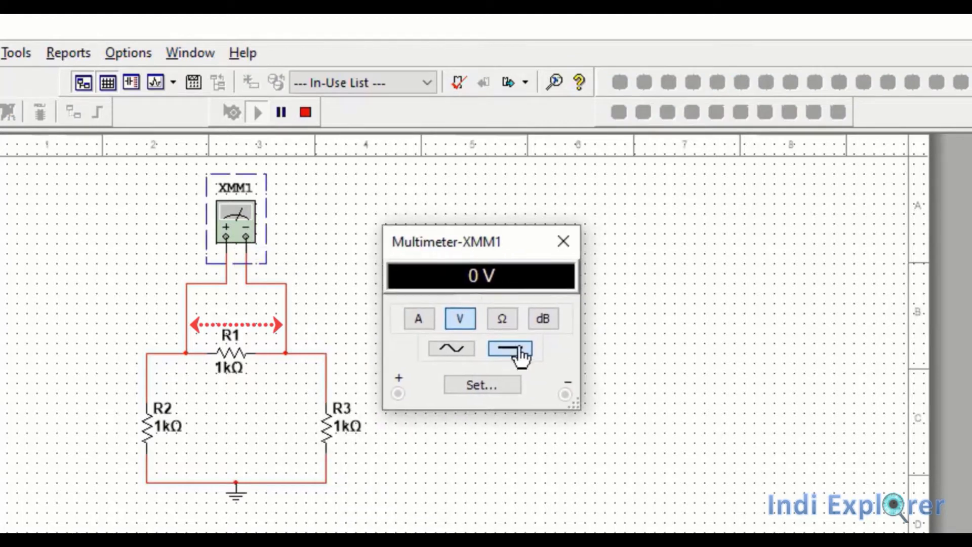
{"action": "left_click", "coordinate": [503, 319]}
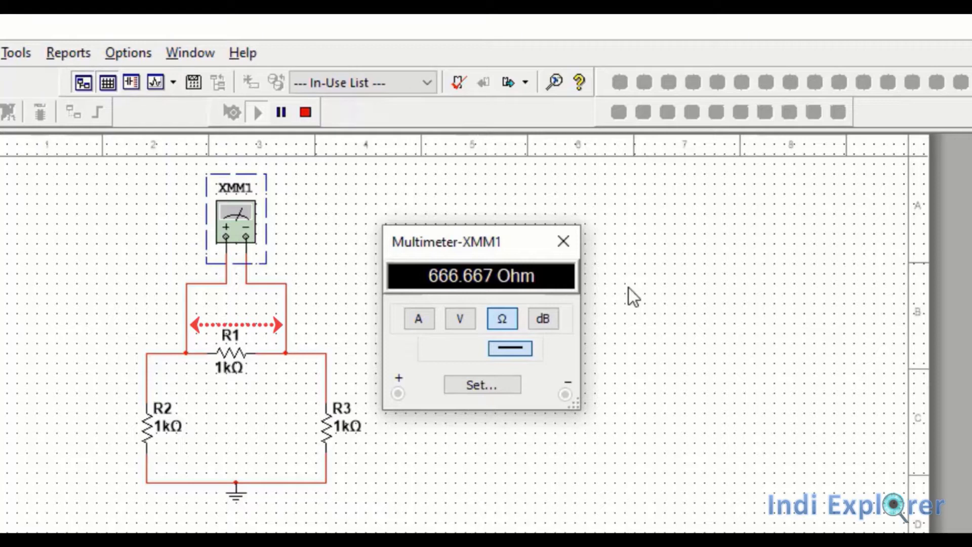
- Stop the simulation and insert a rotated 12 V DC source into the bottom wire between R2 and the ground
{"action": "left_click", "coordinate": [305, 112]}
{"action": "left_click", "coordinate": [643, 112]}
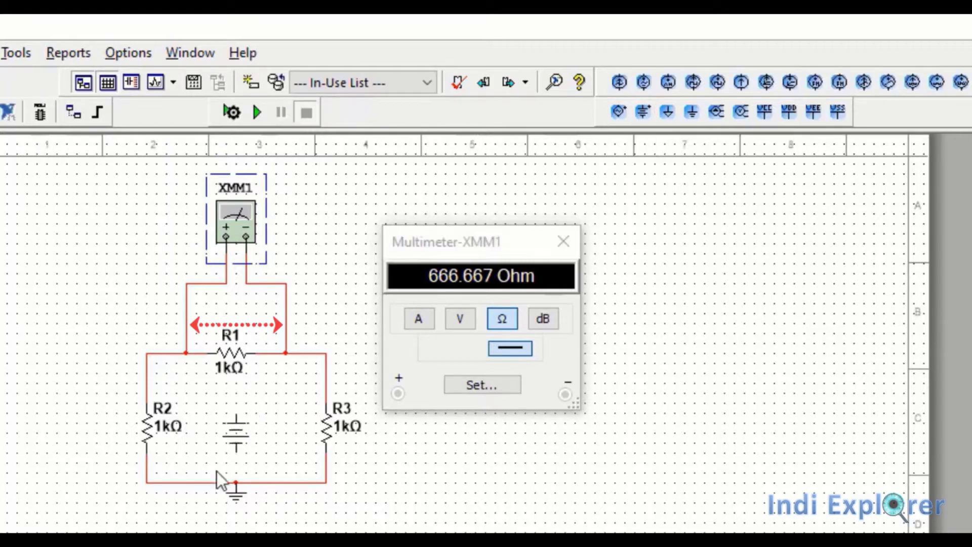
{"action": "key", "text": "ctrl+r"}
{"action": "left_click", "coordinate": [204, 480]}
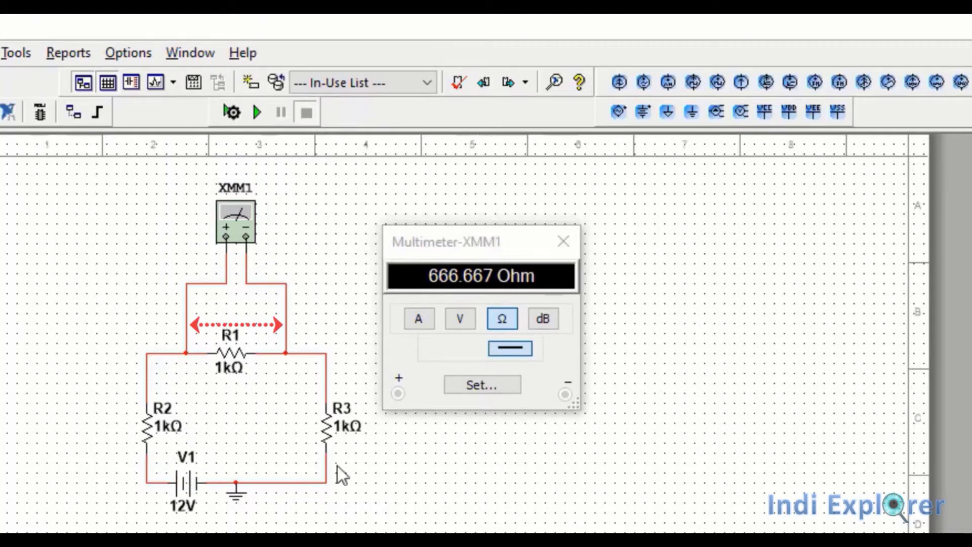
- Run the simulation and measure the voltage across R1 with the multimeter in DC mode and in AC mode
{"action": "left_click", "coordinate": [258, 113]}
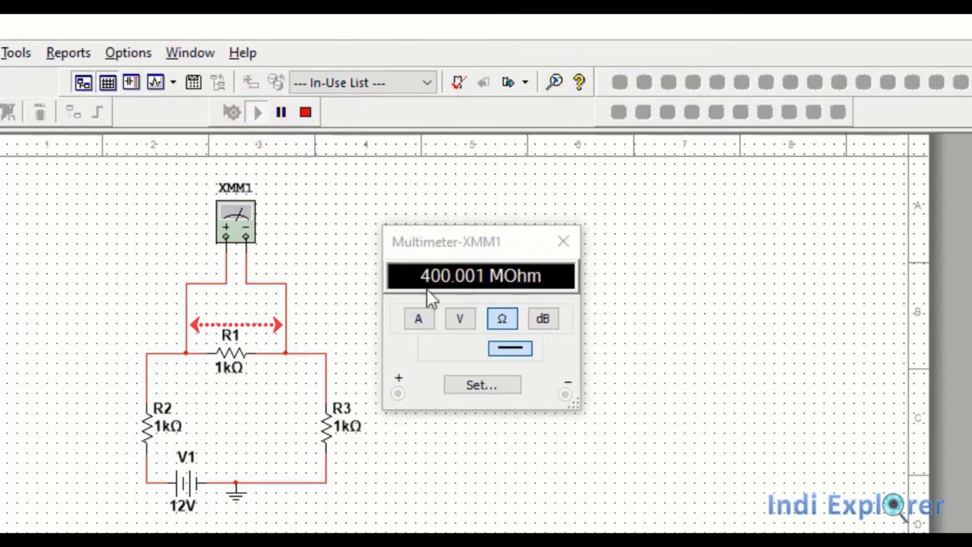
{"action": "left_click", "coordinate": [459, 319]}
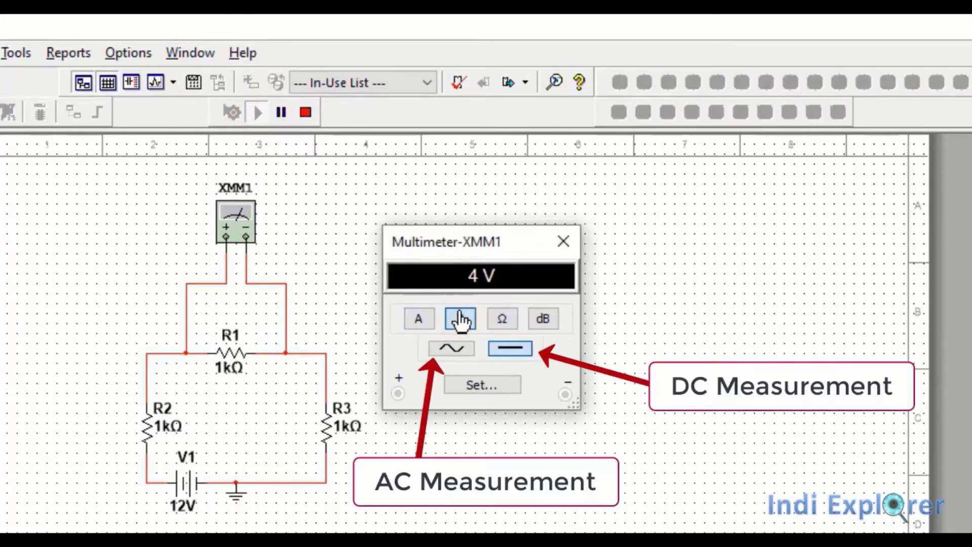
{"action": "left_click", "coordinate": [453, 349]}
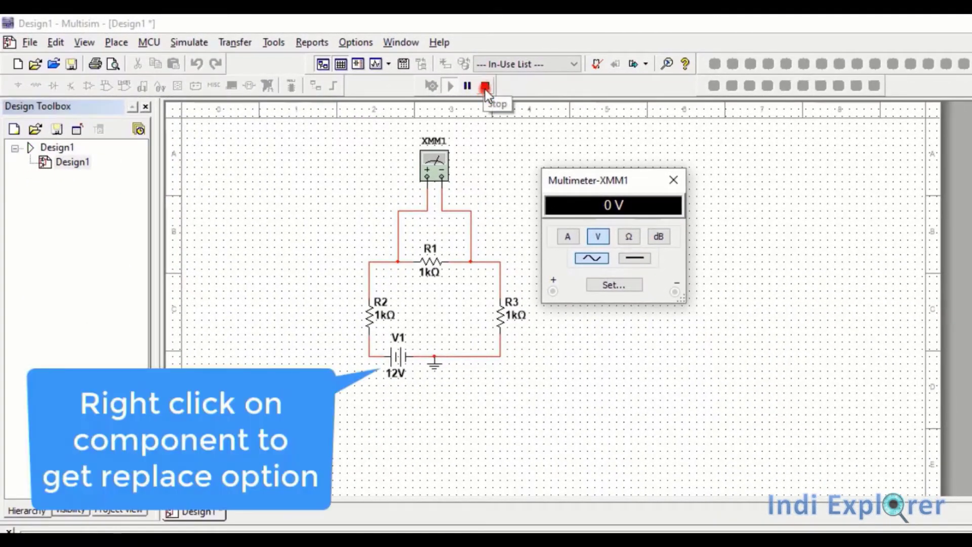
- Stop the simulation, replace the 12 V source V1 with an AC_POWER source, and rerun the simulation
{"action": "left_click", "coordinate": [485, 89]}
{"action": "right_click", "coordinate": [397, 355]}
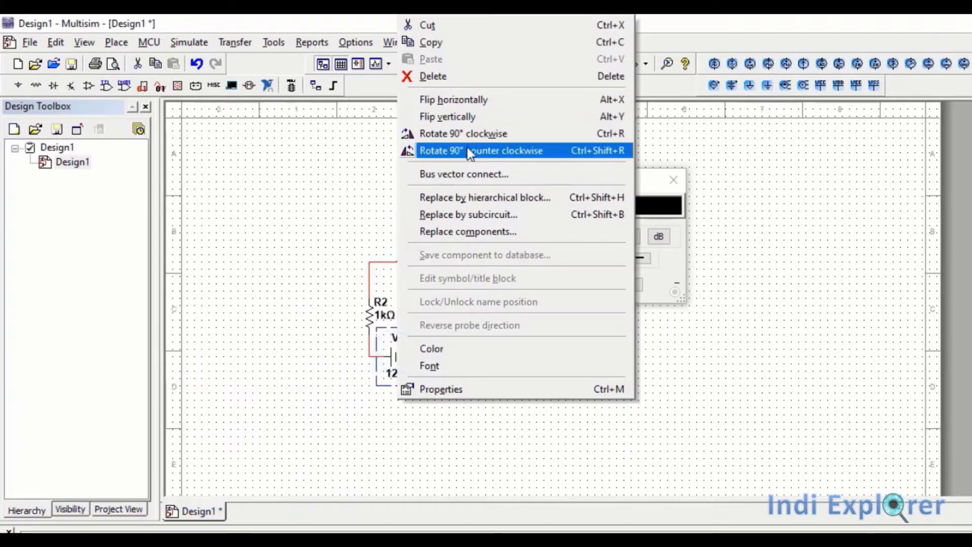
{"action": "left_click", "coordinate": [461, 231]}
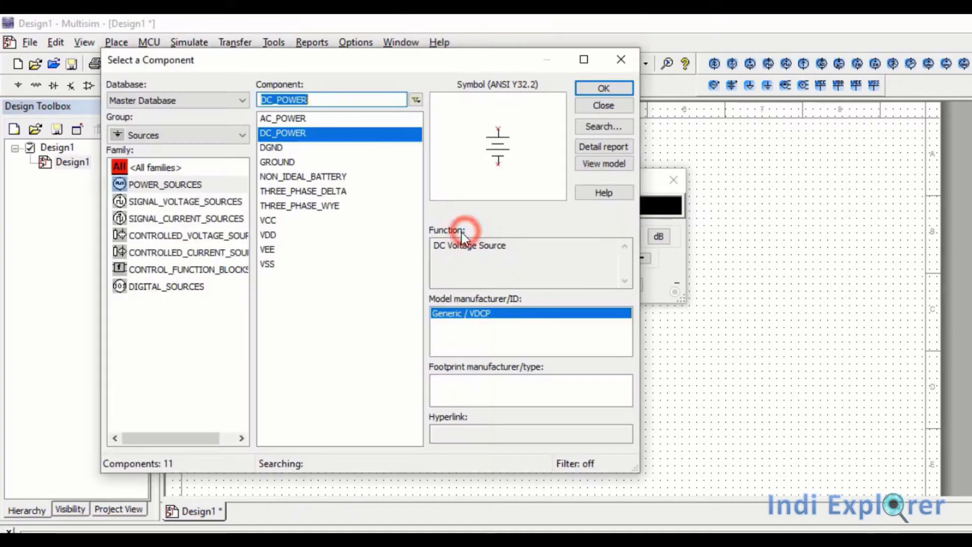
{"action": "double_click", "coordinate": [285, 120]}
{"action": "left_click", "coordinate": [451, 85]}
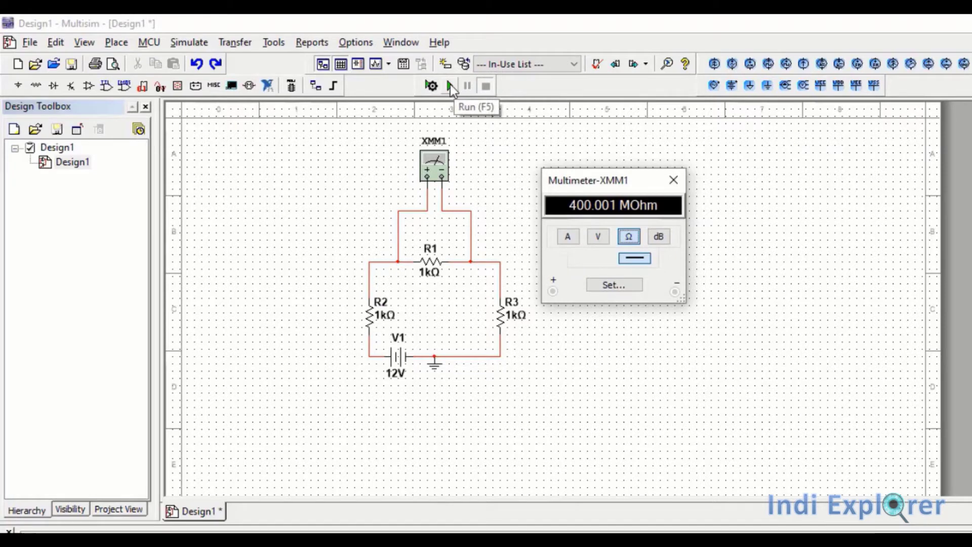
- Run the simulation with the 12 V DC source, measure the DC current with the multimeter across R1, and stop it
{"action": "left_click", "coordinate": [451, 85]}
{"action": "left_click", "coordinate": [569, 240]}
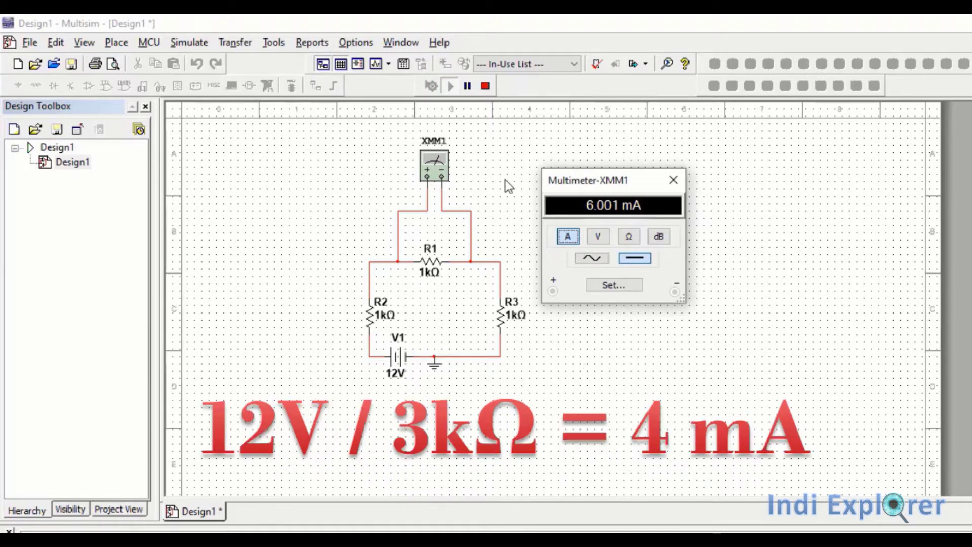
{"action": "left_click", "coordinate": [485, 87]}
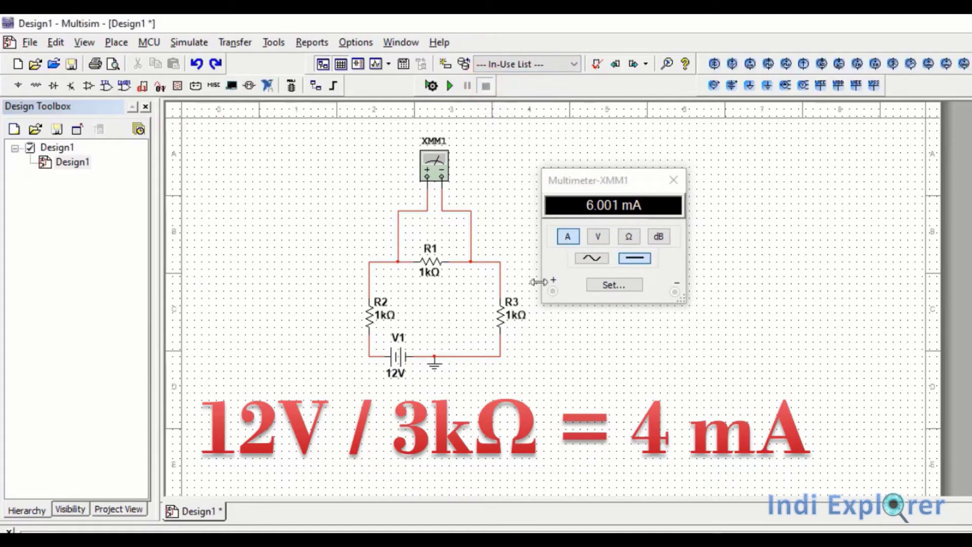
- Move multimeter XMM1 and rewire it in series between R1 and R3 in place of the direct connection, and run the simulation
{"action": "left_click_drag", "start_coordinate": [440, 172], "coordinate": [475, 173]}
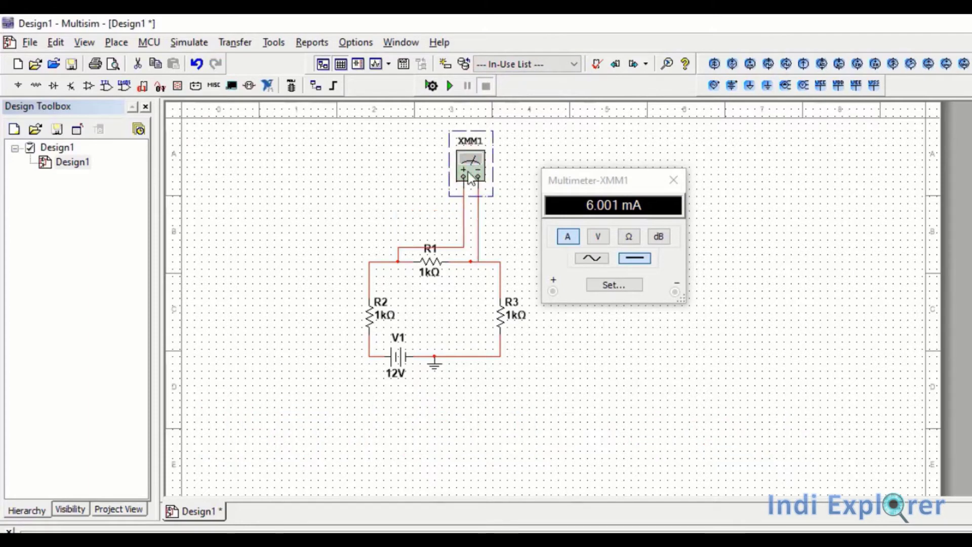
{"action": "left_click", "coordinate": [464, 231]}
{"action": "key", "text": "Delete"}
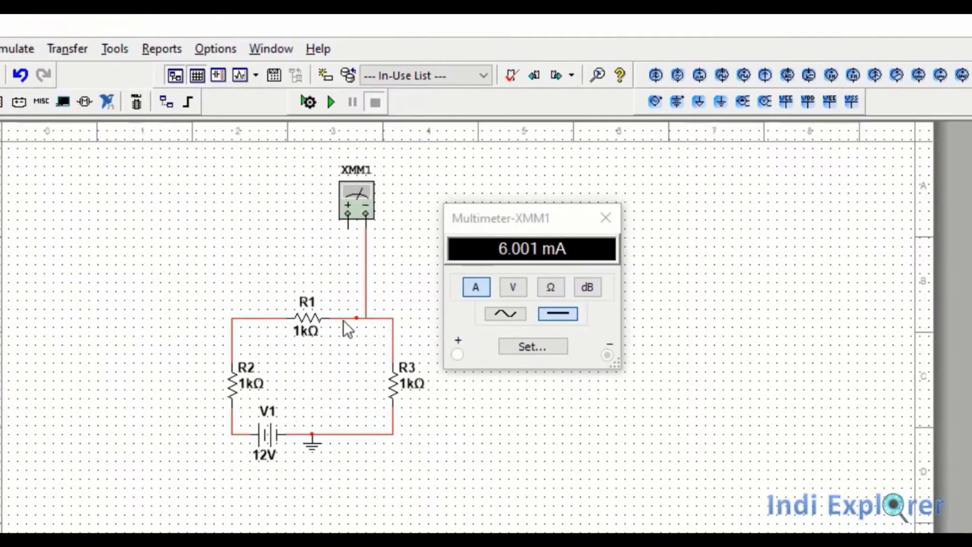
{"action": "left_click", "coordinate": [459, 262]}
{"action": "key", "text": "Delete"}
{"action": "left_click", "coordinate": [349, 230]}
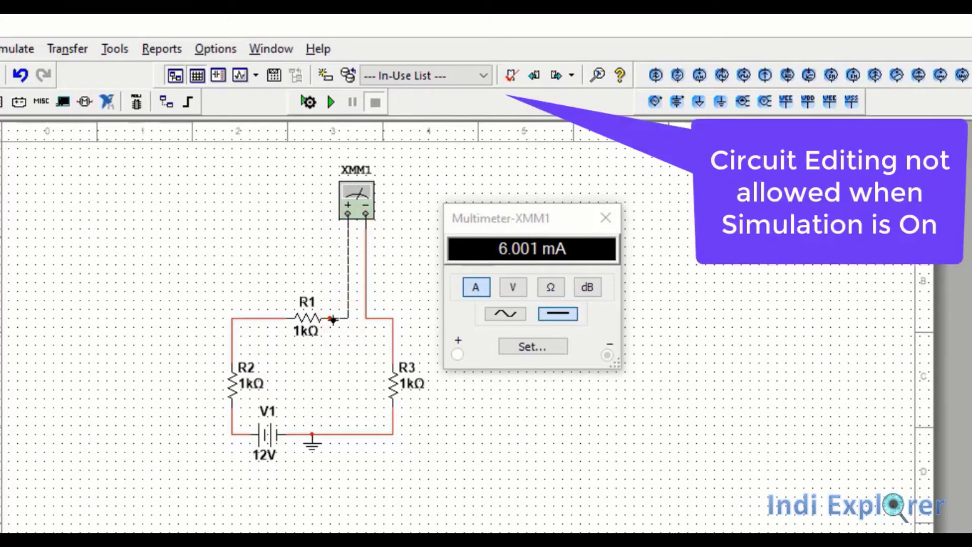
{"action": "left_click", "coordinate": [329, 318]}
{"action": "left_click", "coordinate": [332, 99]}
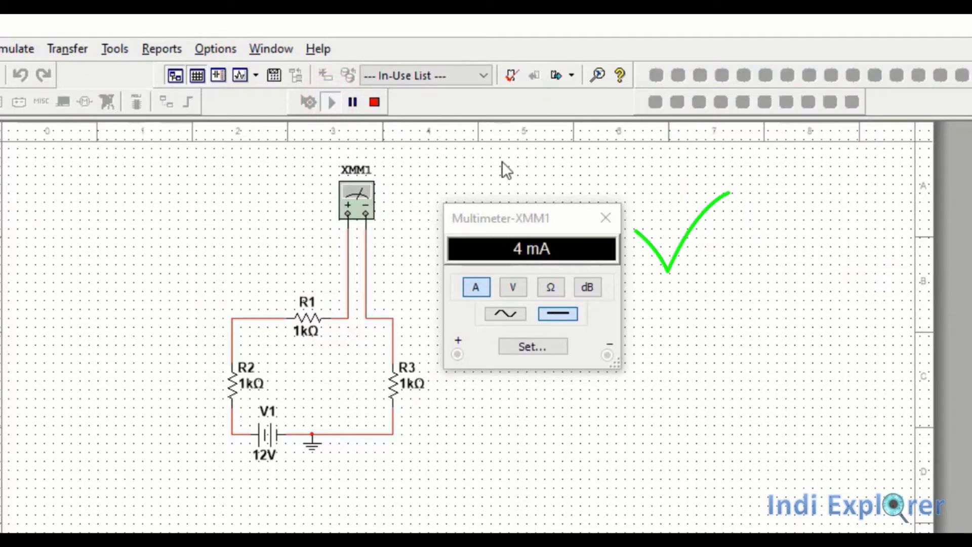
- Delete multimeter XMM1 and place a wattmeter above R1 in its place
{"action": "left_click", "coordinate": [355, 202]}
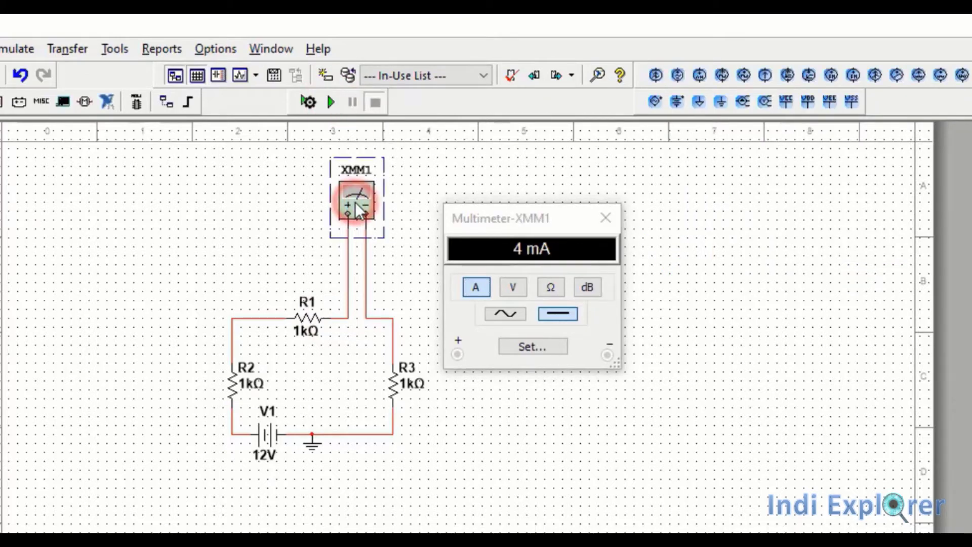
{"action": "key", "text": "Delete"}
{"action": "left_click", "coordinate": [330, 317]}
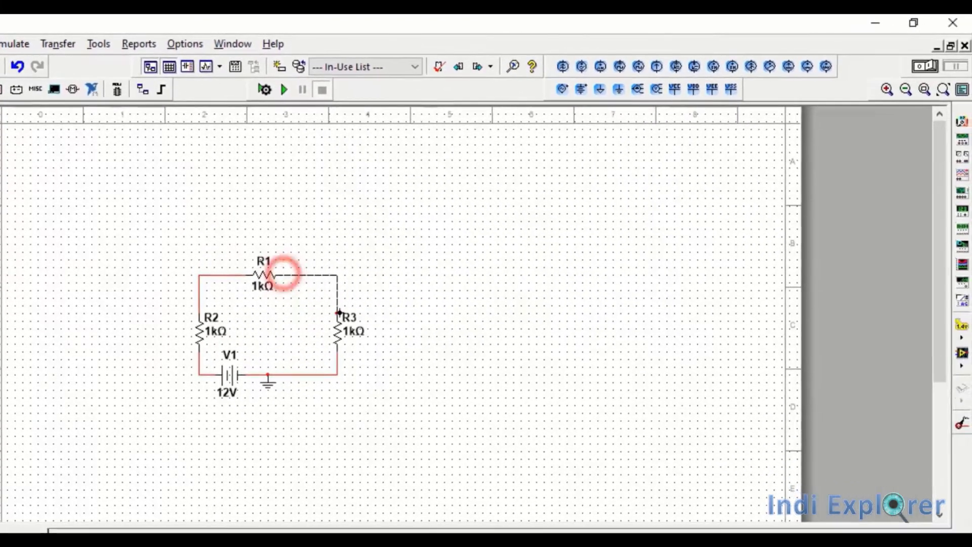
{"action": "key", "text": "Escape"}
{"action": "left_click", "coordinate": [962, 157]}
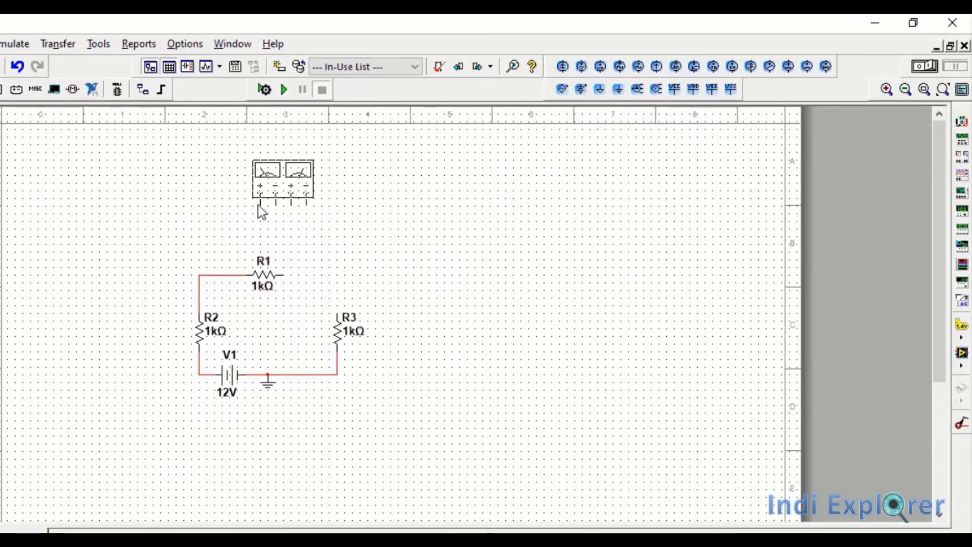
{"action": "left_click", "coordinate": [261, 212]}
- Wire the wattmeter's positive and negative voltage terminals across R1
{"action": "left_click", "coordinate": [260, 202]}
{"action": "left_click", "coordinate": [229, 275]}
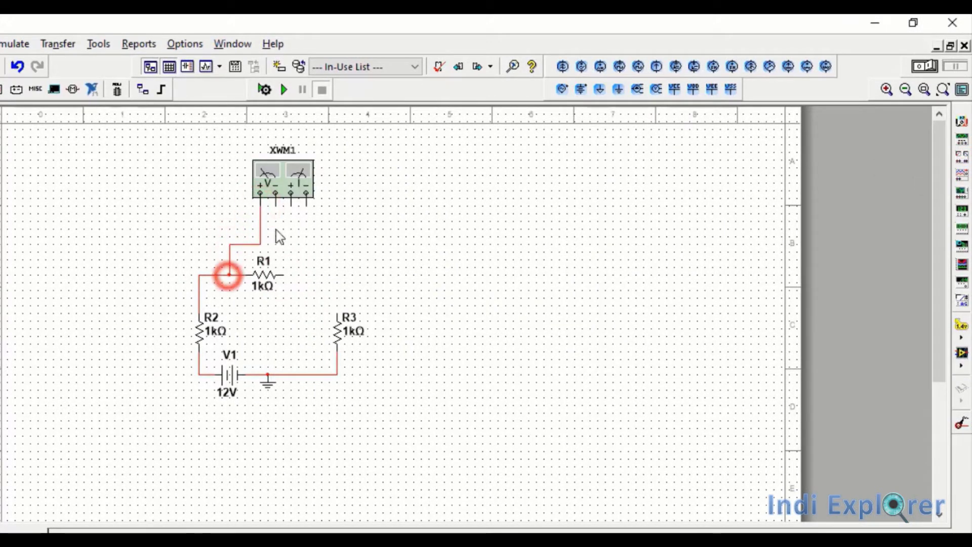
{"action": "left_click", "coordinate": [275, 202]}
{"action": "left_click", "coordinate": [276, 245]}
{"action": "left_click", "coordinate": [298, 245]}
{"action": "left_click", "coordinate": [285, 275]}
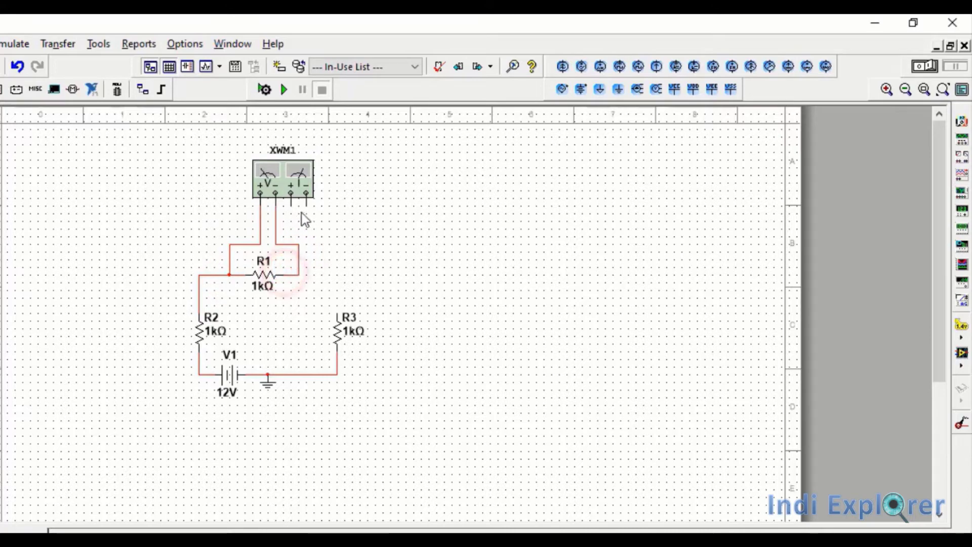
- Wire the wattmeter's current terminals in series between R1 and R3, with the positive terminal on R1's side
{"action": "left_click", "coordinate": [290, 203]}
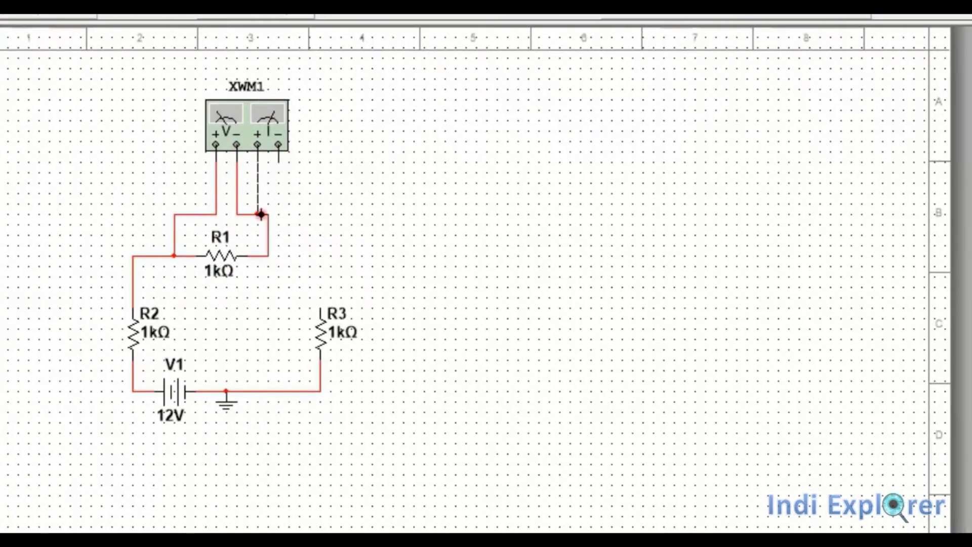
{"action": "left_click", "coordinate": [261, 215]}
{"action": "left_click", "coordinate": [278, 153]}
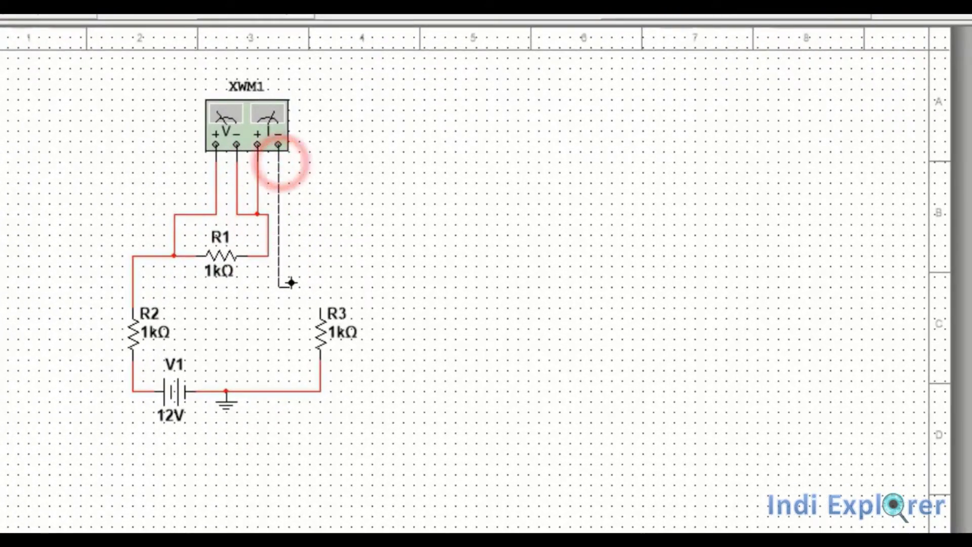
{"action": "left_click", "coordinate": [321, 193]}
{"action": "left_click", "coordinate": [320, 307]}
- Open the readout window of wattmeter XWM1 and place it beside the circuit
{"action": "left_click", "coordinate": [254, 112]}
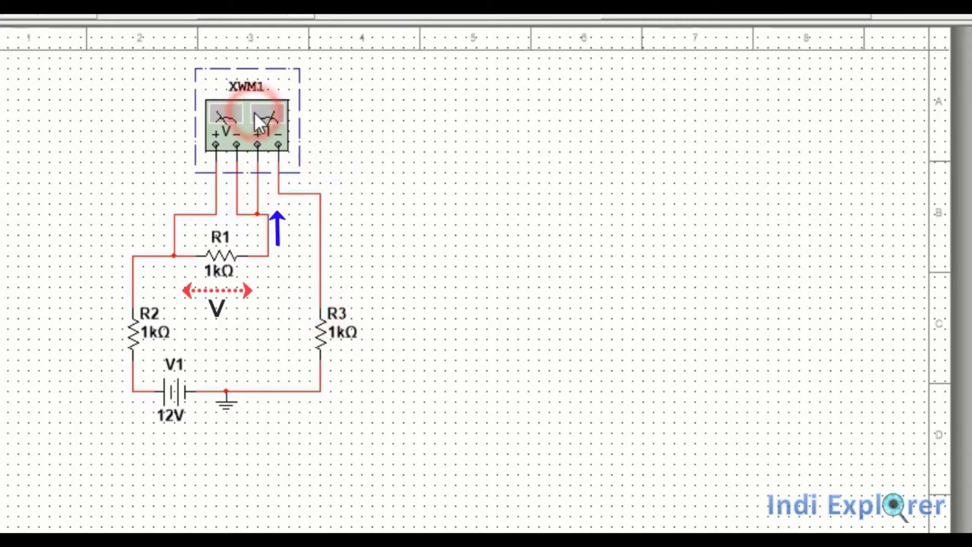
{"action": "double_click", "coordinate": [254, 112]}
{"action": "left_click_drag", "start_coordinate": [378, 244], "coordinate": [476, 200]}
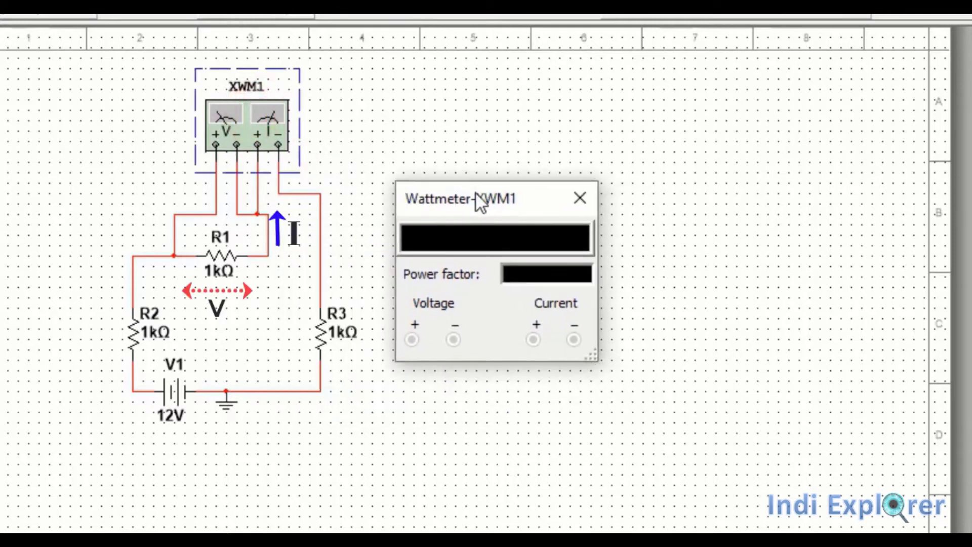
- Run the simulation to measure R1's power with the wattmeter
{"action": "left_click", "coordinate": [264, 20]}
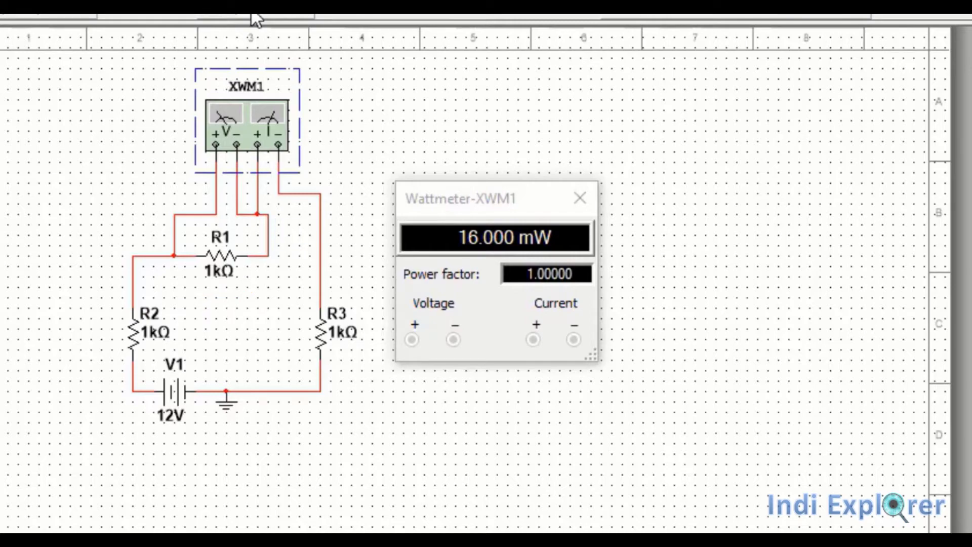
- Delete the wattmeter's wiring together with resistors R1 and R2, keeping XWM1, V1, the ground and R3
{"action": "left_click_drag", "start_coordinate": [158, 192], "coordinate": [336, 221]}
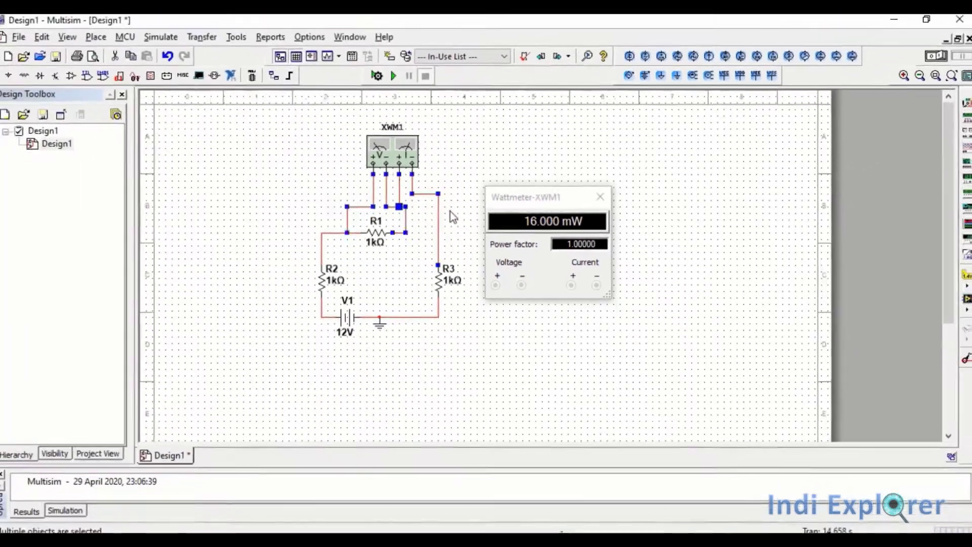
{"action": "key", "text": "Delete"}
{"action": "left_click", "coordinate": [231, 259]}
{"action": "key", "text": "Delete"}
{"action": "left_click", "coordinate": [327, 279]}
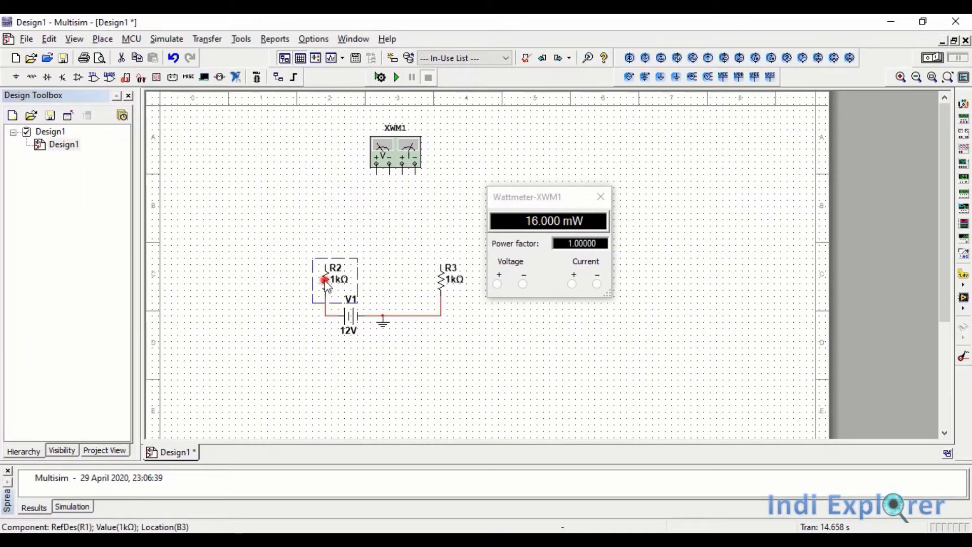
{"action": "key", "text": "Delete"}
- Place a 100n capacitor from the Basic group horizontally below the wattmeter, where R1 was
{"action": "left_click", "coordinate": [52, 80]}
{"action": "left_click", "coordinate": [136, 314]}
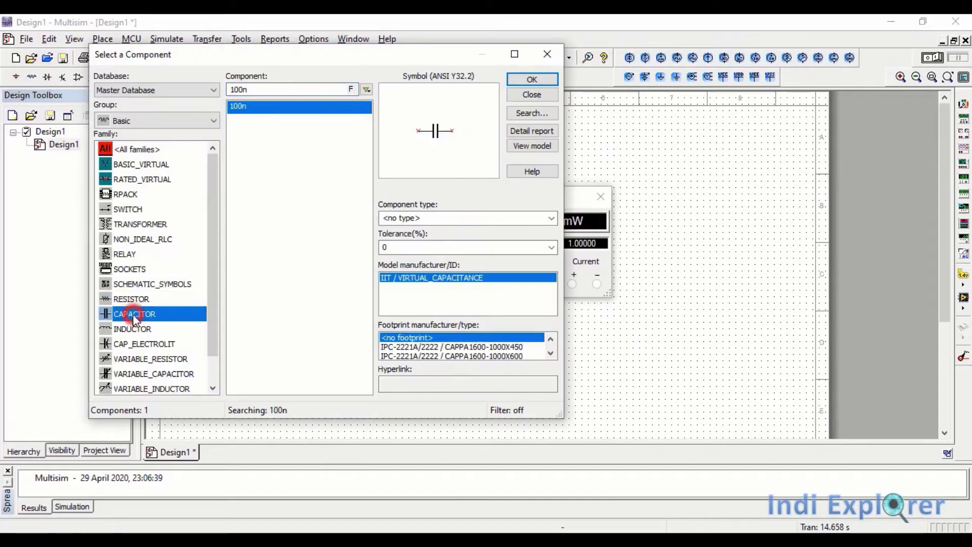
{"action": "left_click", "coordinate": [522, 83]}
{"action": "left_click", "coordinate": [375, 225]}
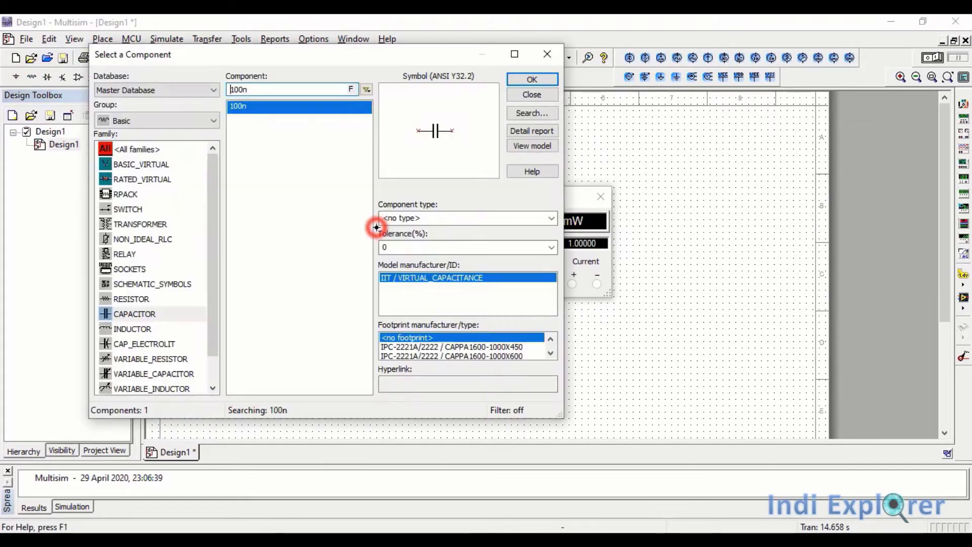
{"action": "left_click", "coordinate": [522, 78]}
- Wire capacitor C1 in series between the free terminal of V1 and the upper end of R3
{"action": "left_click", "coordinate": [377, 226]}
{"action": "left_click", "coordinate": [338, 316]}
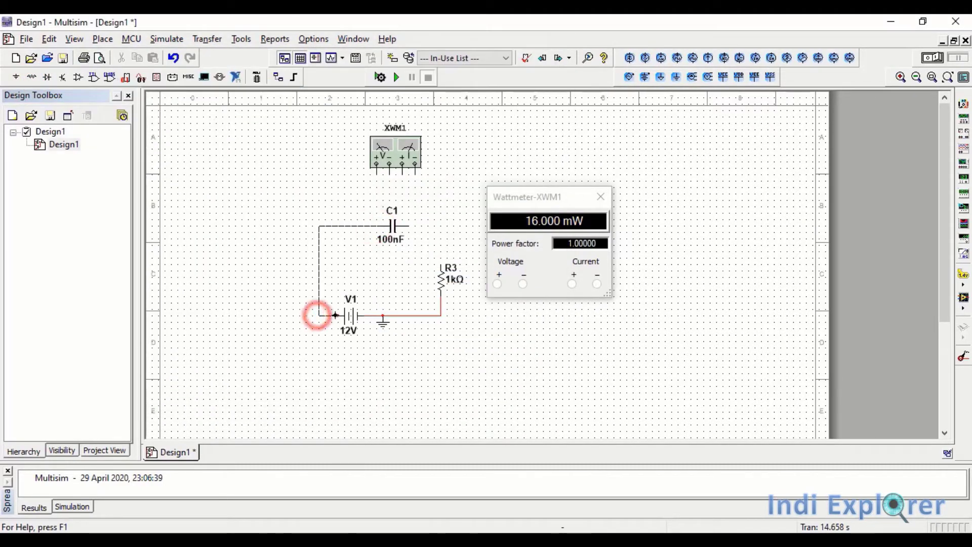
{"action": "left_click", "coordinate": [408, 226]}
{"action": "left_click", "coordinate": [441, 265]}
- Replace the DC source V1 with an AC_POWER source
{"action": "left_click", "coordinate": [351, 315]}
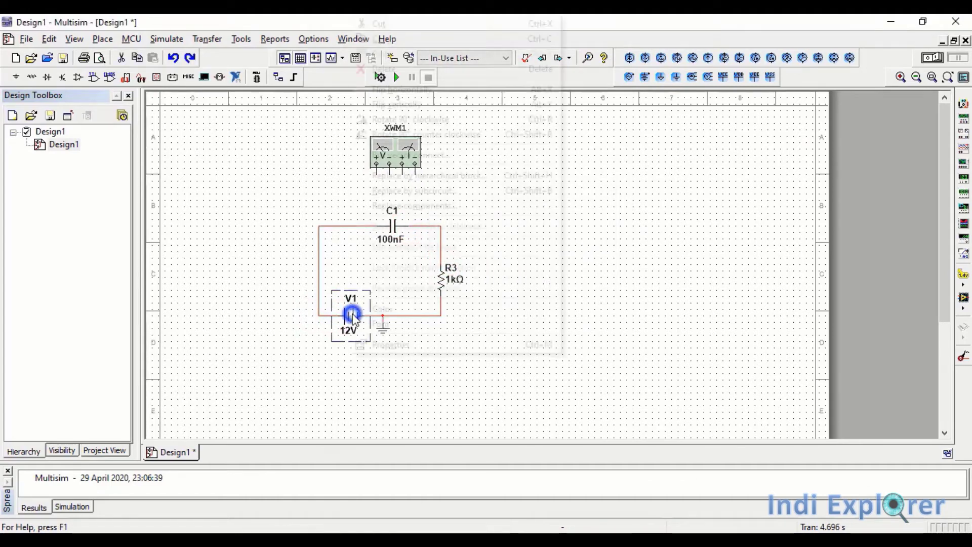
{"action": "right_click", "coordinate": [351, 315]}
{"action": "left_click", "coordinate": [417, 205]}
{"action": "double_click", "coordinate": [265, 106]}
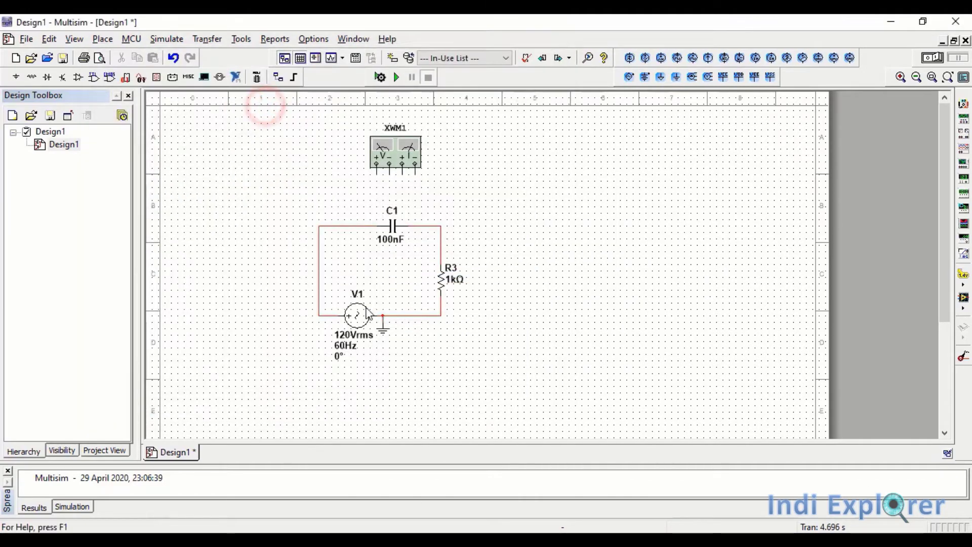
- Set the AC source V1 to 100 V RMS and a frequency of 50 Hz
{"action": "double_click", "coordinate": [351, 315]}
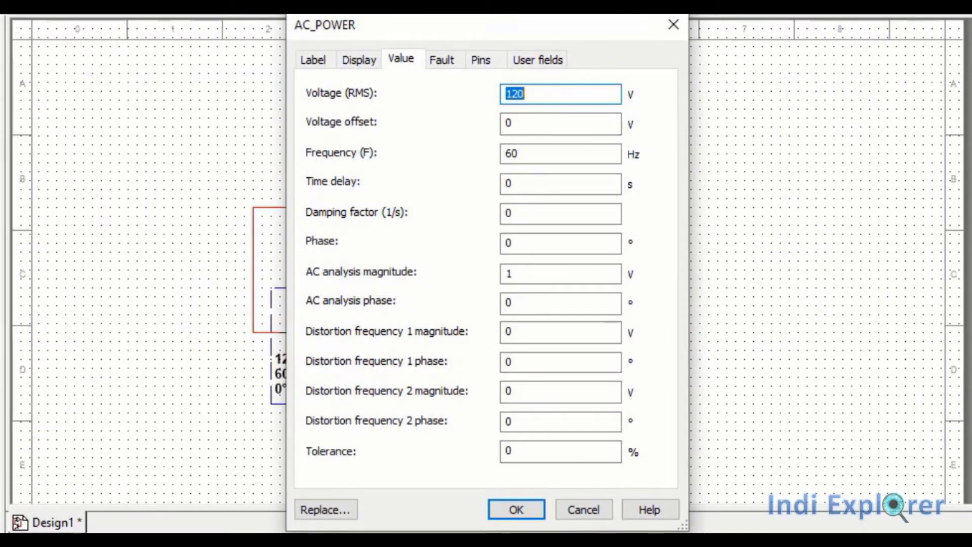
{"action": "type", "text": "100"}
{"action": "double_click", "coordinate": [533, 156]}
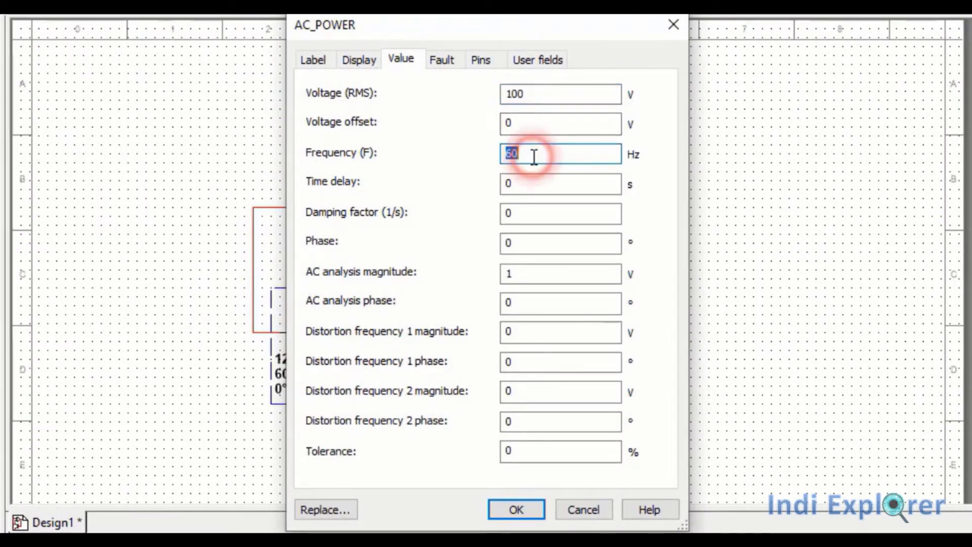
{"action": "type", "text": "50"}
{"action": "key", "text": "Return"}
- Wire the wattmeter's voltage terminals across C1 and R3, positive on C1's source side and negative on the wire below R3
{"action": "left_click", "coordinate": [306, 205]}
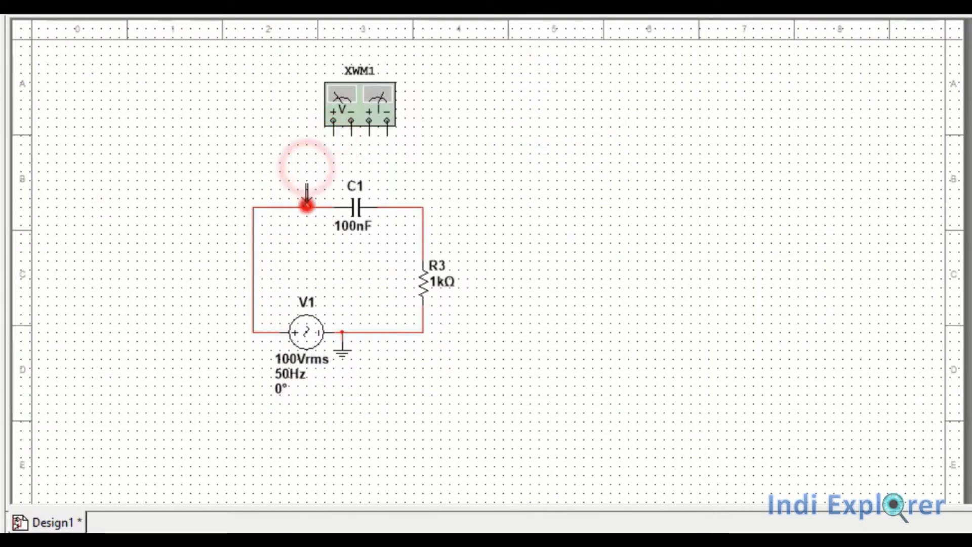
{"action": "left_click", "coordinate": [351, 134]}
{"action": "left_click", "coordinate": [392, 172]}
{"action": "left_click", "coordinate": [396, 332]}
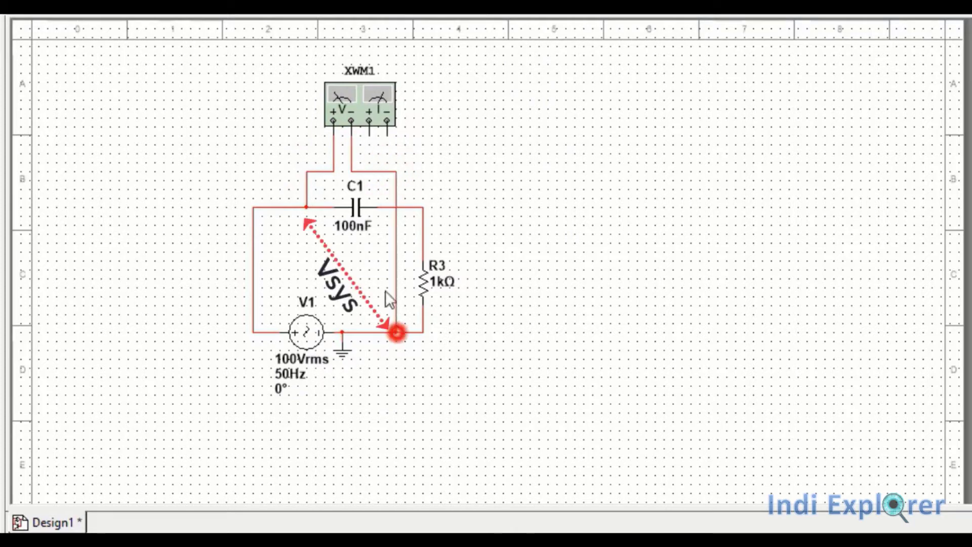
- Wire the wattmeter's current terminals in series between R3 and ground, positive on the negative voltage lead, and remove the bypassed wire segment
{"action": "left_click", "coordinate": [369, 135]}
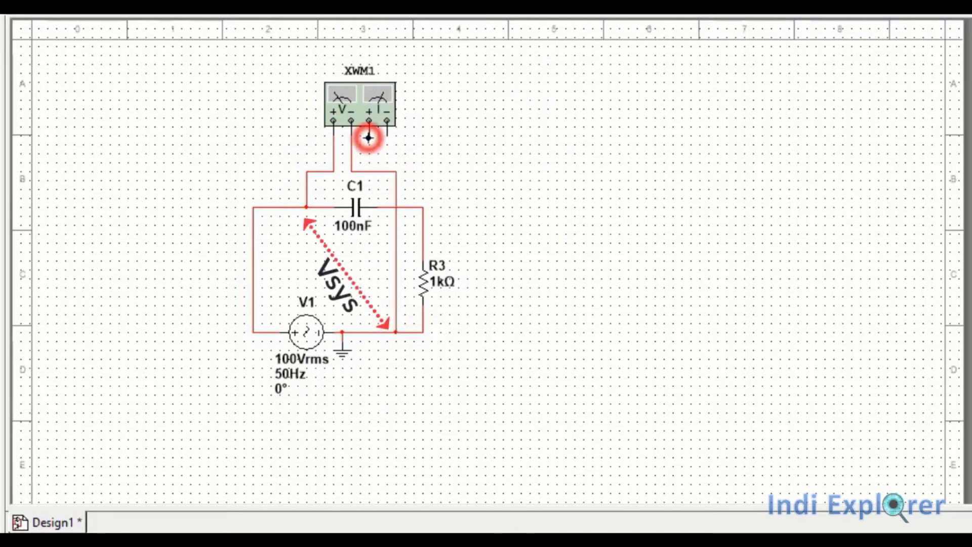
{"action": "left_click", "coordinate": [369, 173]}
{"action": "left_click", "coordinate": [387, 133]}
{"action": "left_click", "coordinate": [521, 154]}
{"action": "left_click", "coordinate": [369, 359]}
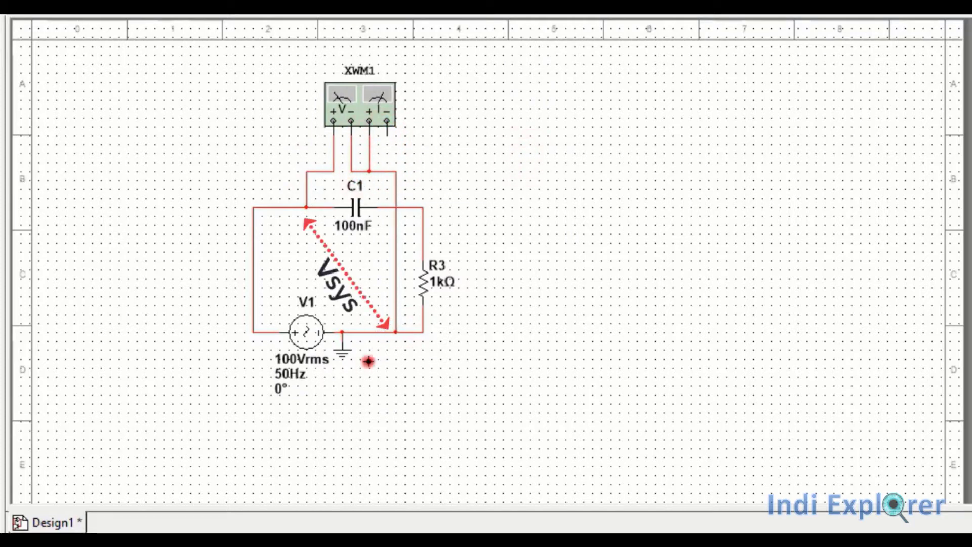
{"action": "left_click", "coordinate": [371, 332]}
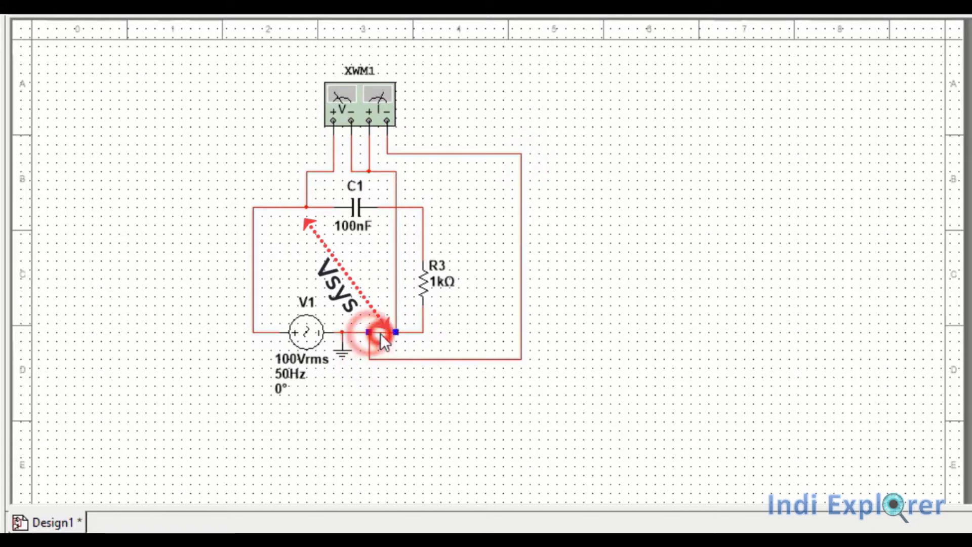
- Run the simulation with the wattmeter readout open beside the circuit to measure the RC circuit's power and power factor, and stop it
{"action": "left_click", "coordinate": [359, 12]}
{"action": "double_click", "coordinate": [366, 105]}
{"action": "left_click_drag", "start_coordinate": [567, 169], "coordinate": [646, 177]}
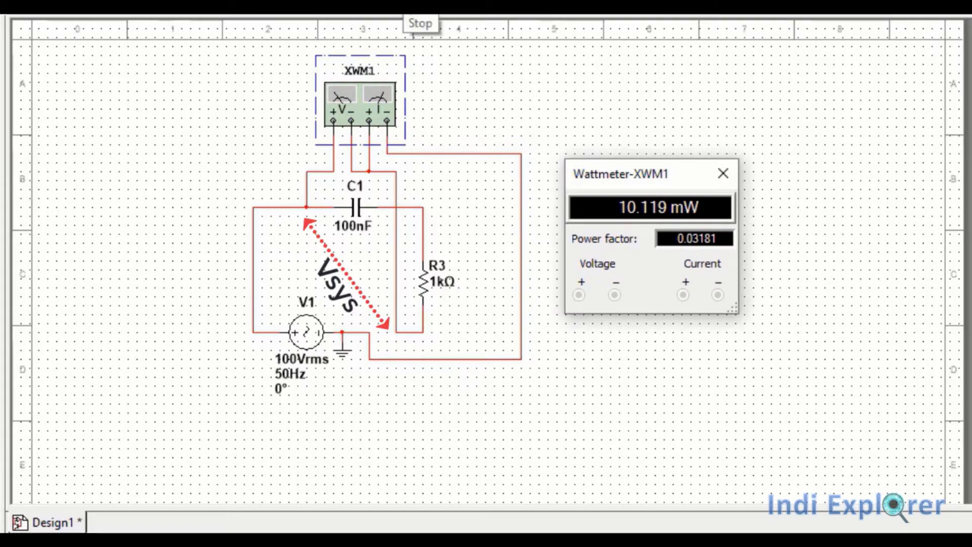
{"action": "left_click", "coordinate": [414, 30]}
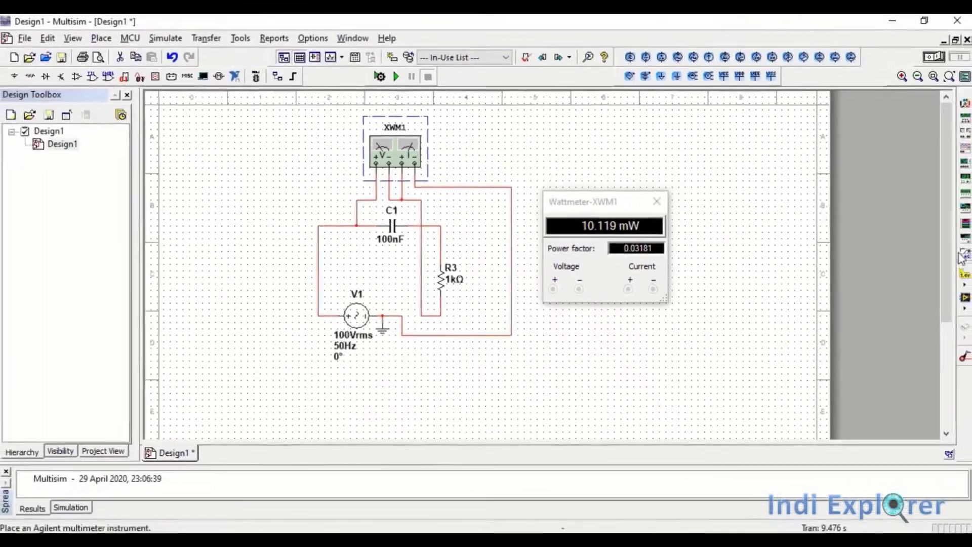
- Place a measurement probe on the wire between V1 and C1, its readout outside the circuit, and run the simulation
{"action": "left_click", "coordinate": [964, 256]}
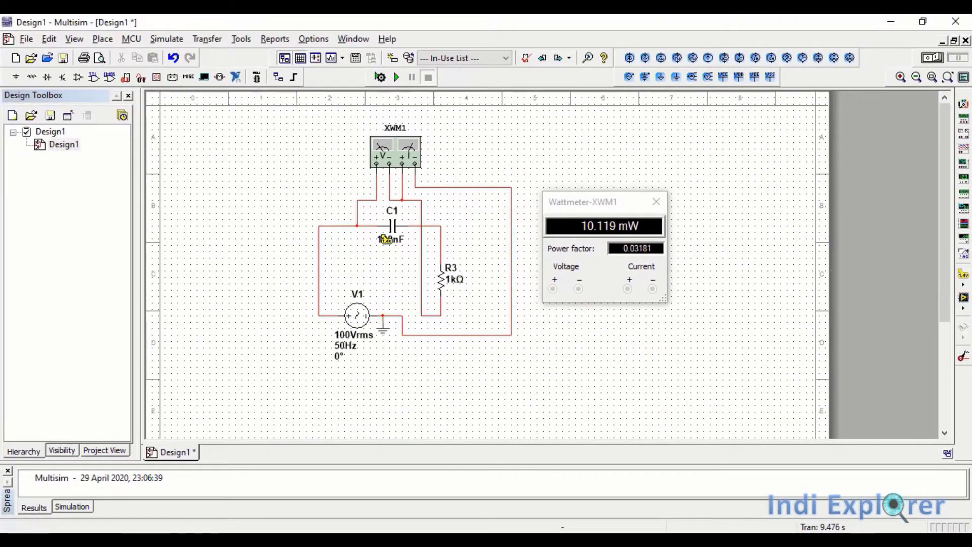
{"action": "left_click", "coordinate": [332, 226]}
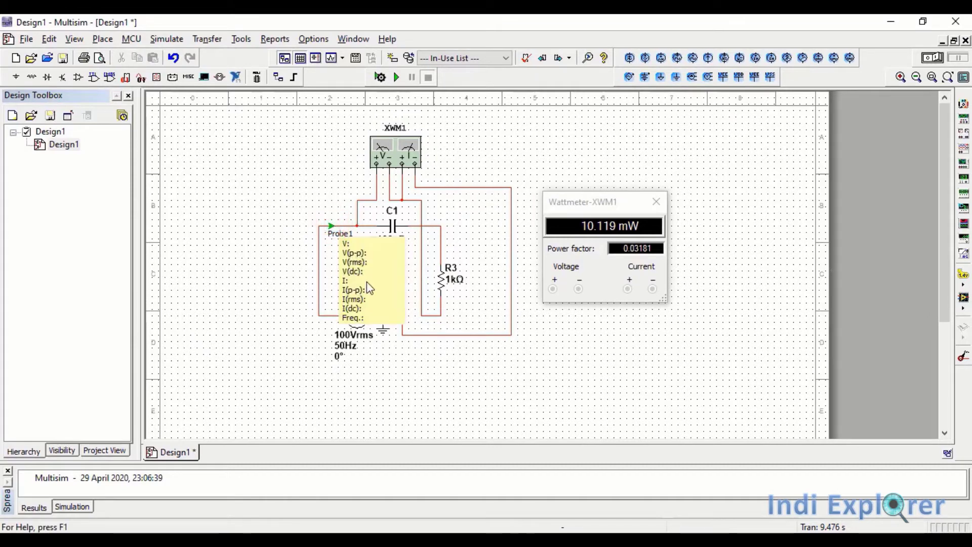
{"action": "left_click_drag", "start_coordinate": [295, 279], "coordinate": [264, 271]}
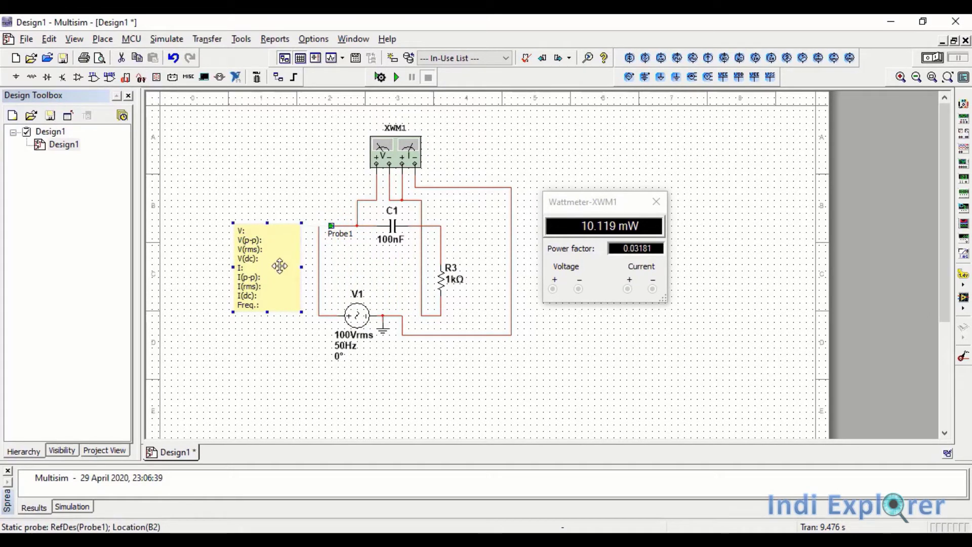
{"action": "left_click", "coordinate": [397, 77]}
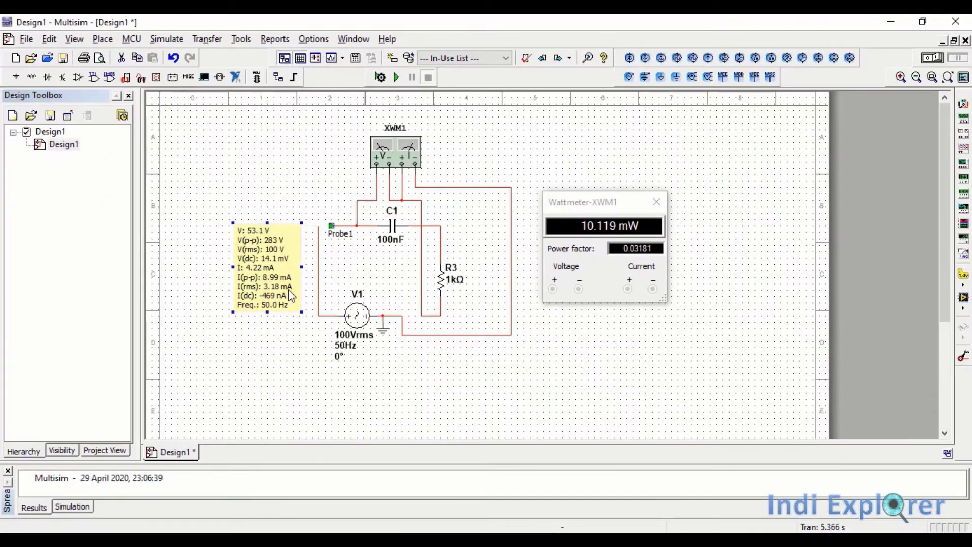
- Place an oscilloscope beside wattmeter XWM1 and move the wattmeter readout to the free area above the probe readout
{"action": "left_click", "coordinate": [964, 147]}
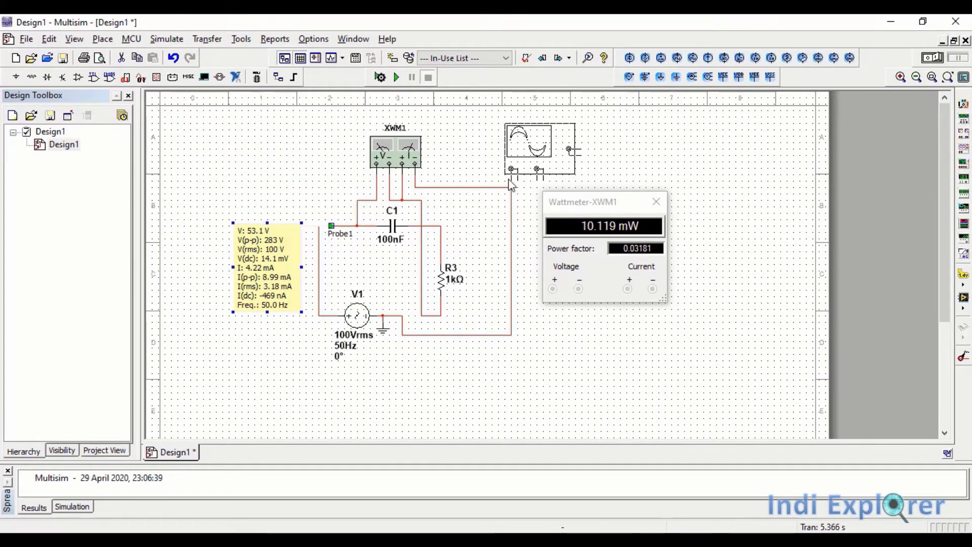
{"action": "left_click", "coordinate": [465, 171]}
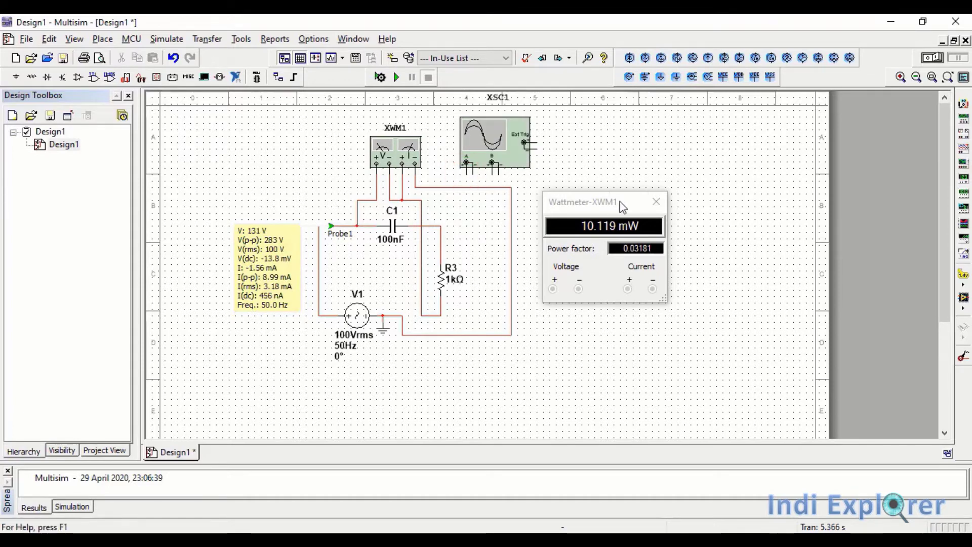
{"action": "left_click_drag", "start_coordinate": [619, 205], "coordinate": [270, 118]}
- Wire oscilloscope channel A across the source, positive on C1's source side and negative on the return wire to ground
{"action": "left_click", "coordinate": [465, 172]}
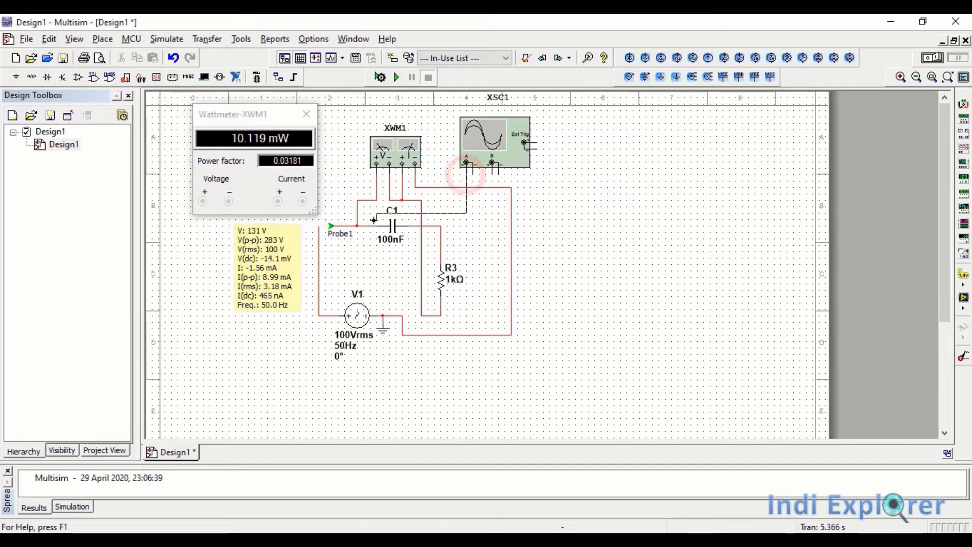
{"action": "left_click", "coordinate": [365, 227]}
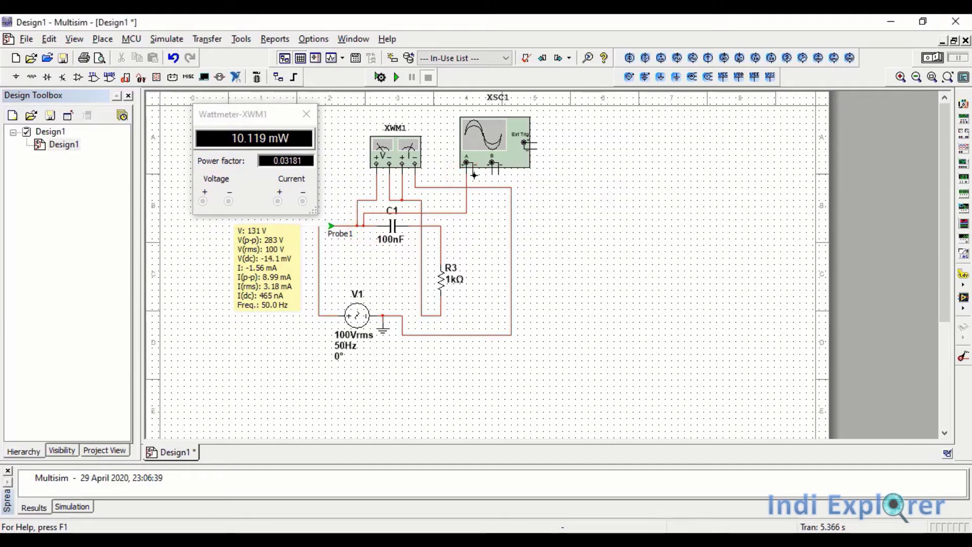
{"action": "left_click", "coordinate": [474, 175]}
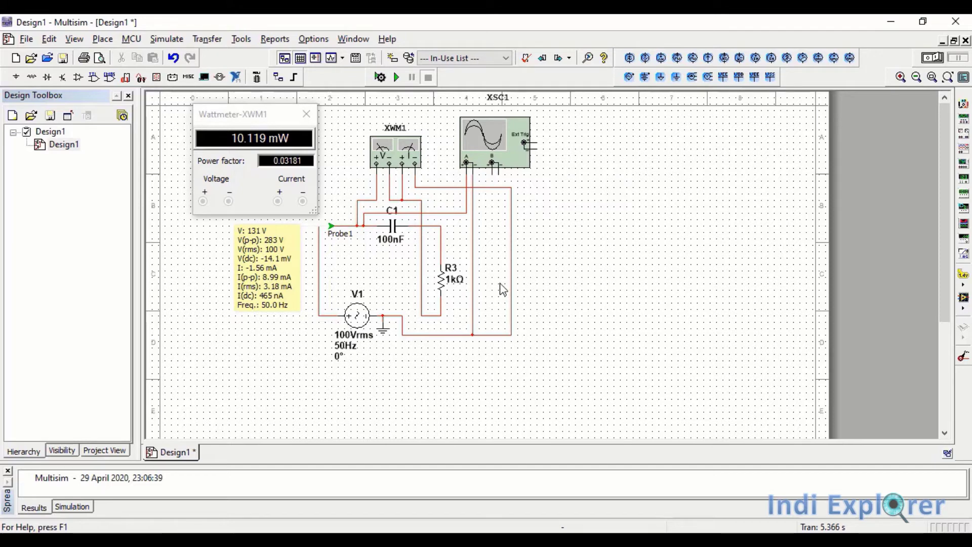
- Wire oscilloscope channel B across R3, with the positive terminal on the C1 side
{"action": "left_click", "coordinate": [440, 250]}
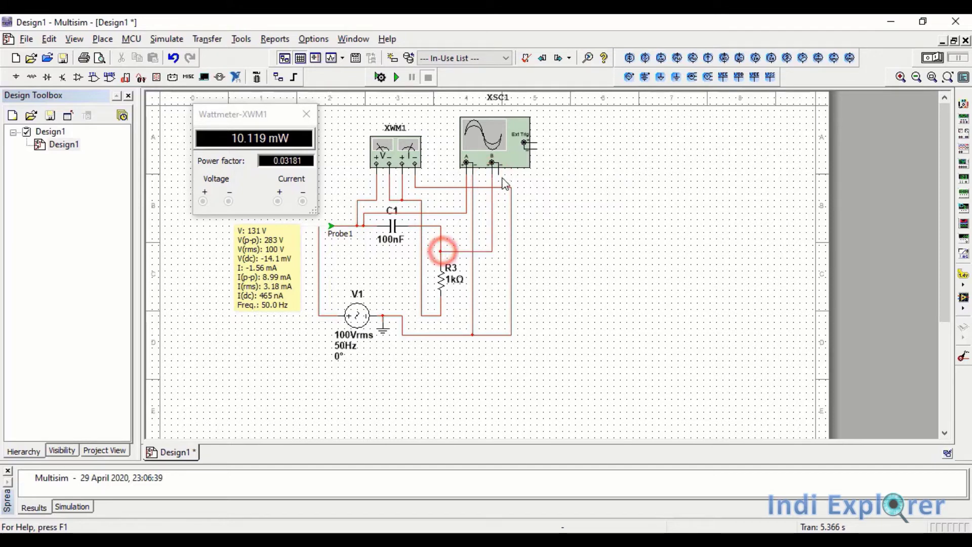
{"action": "left_click", "coordinate": [498, 166]}
{"action": "left_click", "coordinate": [441, 309]}
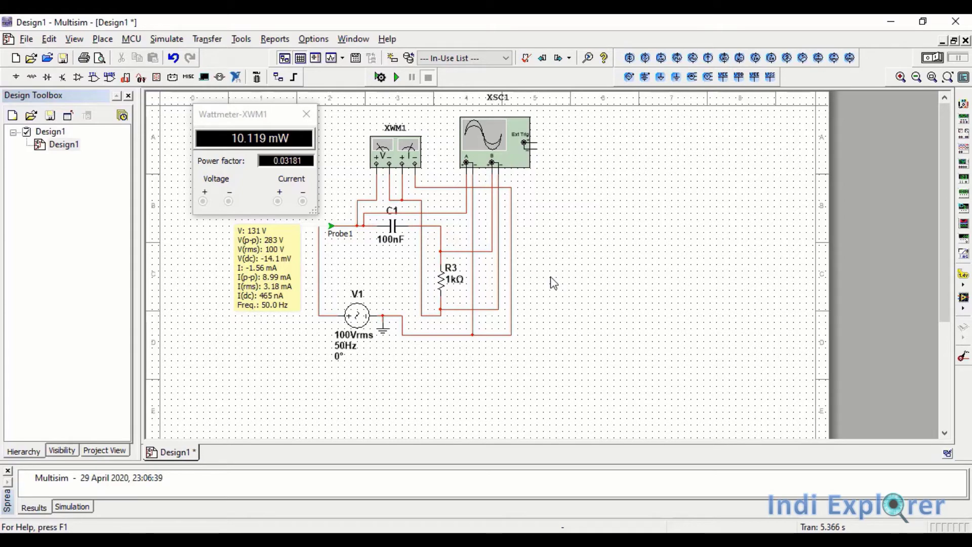
- Open the oscilloscope XSC1 display, move it clear of the circuit, and start the simulation
{"action": "double_click", "coordinate": [493, 150]}
{"action": "left_click_drag", "start_coordinate": [466, 130], "coordinate": [717, 122]}
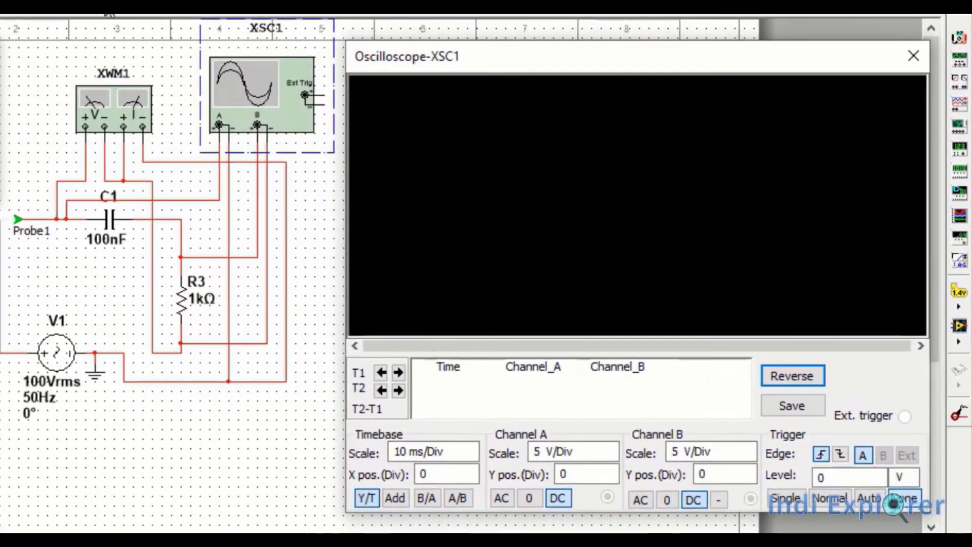
{"action": "key", "text": "F5"}
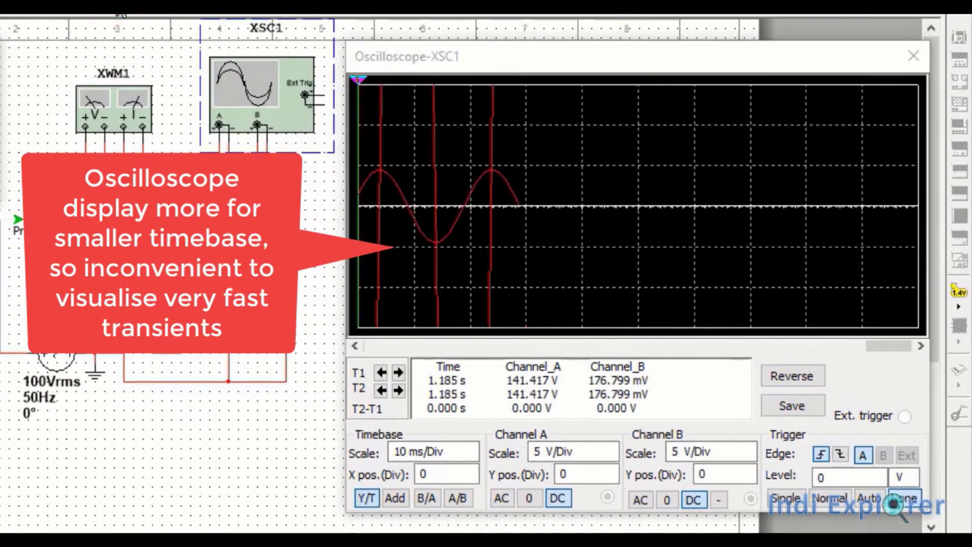
- Raise the oscilloscope timebase scale to 200 ms/Div
{"action": "left_click", "coordinate": [457, 449]}
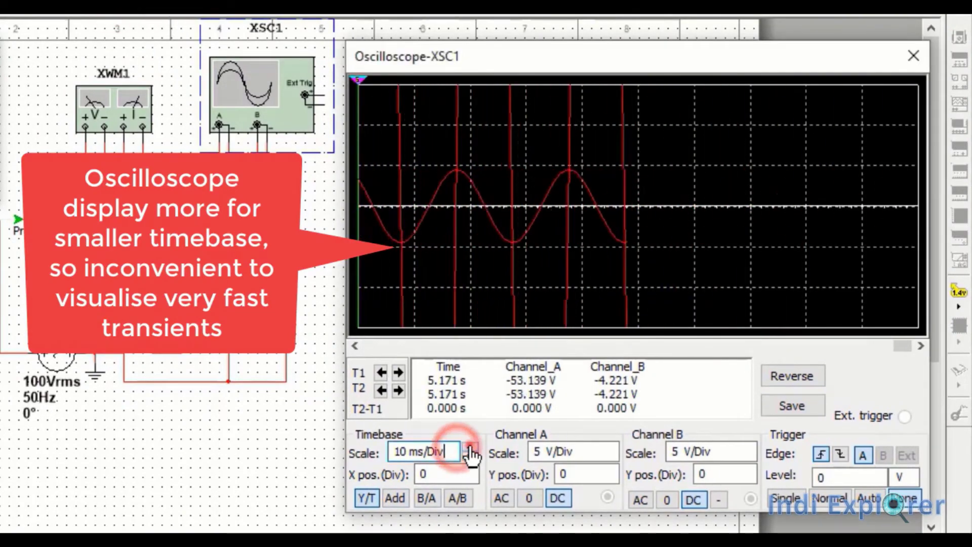
{"action": "left_click", "coordinate": [471, 447]}
{"action": "left_click", "coordinate": [471, 447]}
{"action": "left_click", "coordinate": [470, 447]}
{"action": "left_click", "coordinate": [470, 447]}
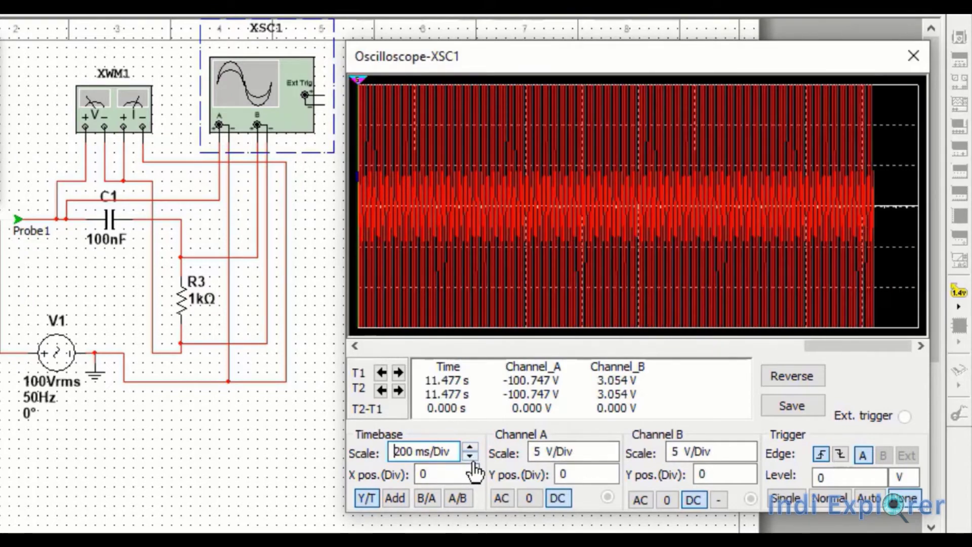
- Set the oscilloscope's channel A scale to 100 V/Div
{"action": "left_click", "coordinate": [590, 451]}
{"action": "left_click", "coordinate": [611, 449]}
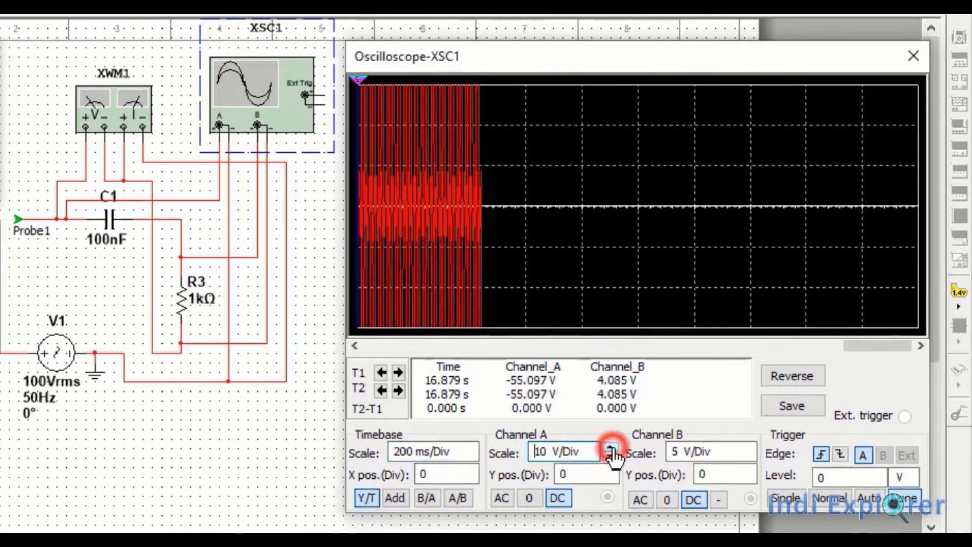
{"action": "left_click", "coordinate": [611, 449]}
{"action": "left_click", "coordinate": [611, 449]}
{"action": "left_click", "coordinate": [610, 449]}
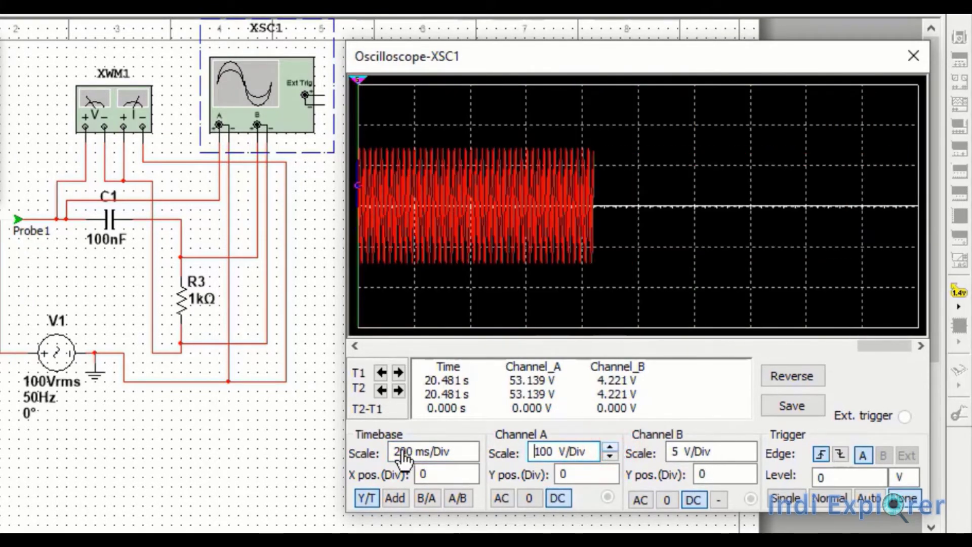
- Increase the oscilloscope timebase scale to 1 s/Div
{"action": "left_click", "coordinate": [461, 450]}
{"action": "left_click", "coordinate": [470, 447]}
{"action": "left_click", "coordinate": [470, 448]}
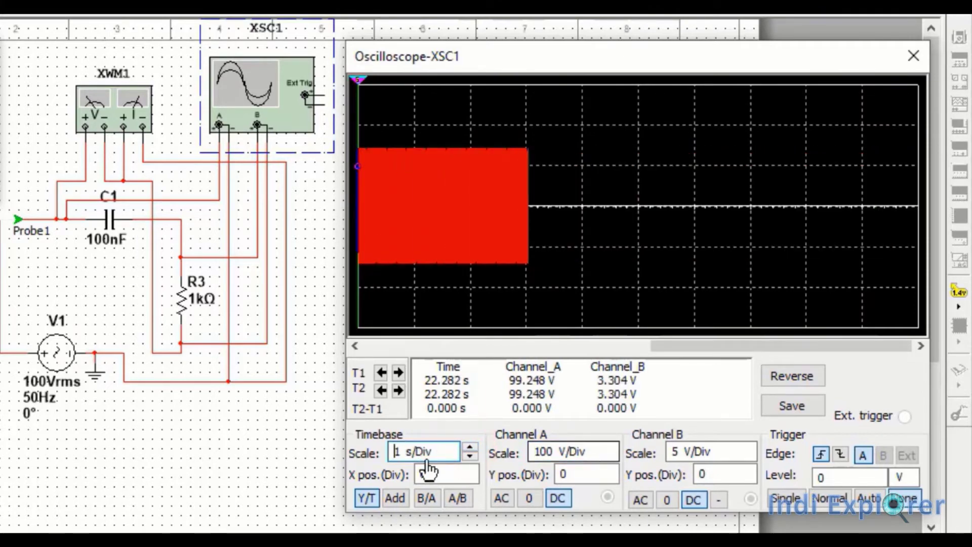
- Lower the oscilloscope timebase scale to 10 ms/Div and reverse the background color of its display
{"action": "left_click", "coordinate": [471, 458]}
{"action": "left_click", "coordinate": [471, 456]}
{"action": "left_click", "coordinate": [471, 457]}
{"action": "left_click", "coordinate": [470, 456]}
{"action": "left_click", "coordinate": [470, 457]}
{"action": "left_click", "coordinate": [470, 457]}
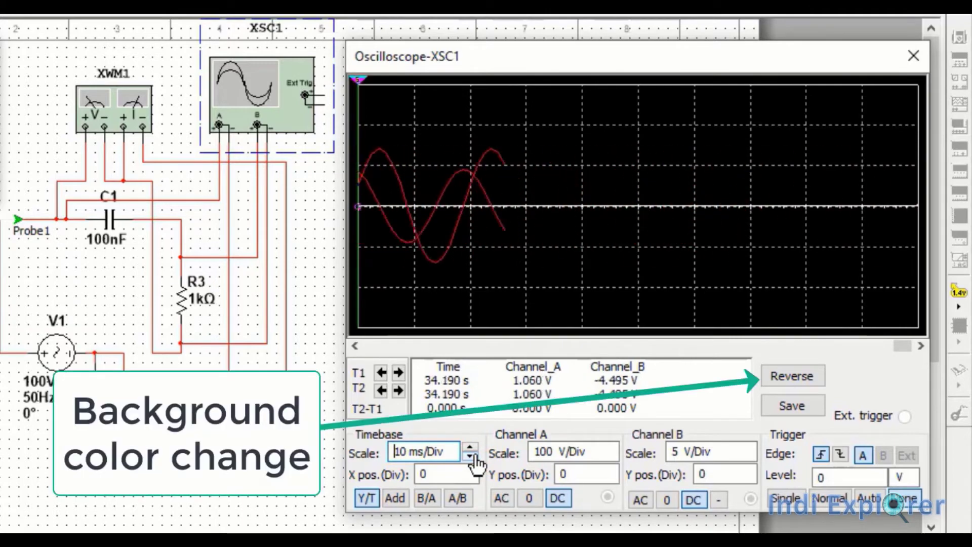
{"action": "left_click", "coordinate": [820, 375]}
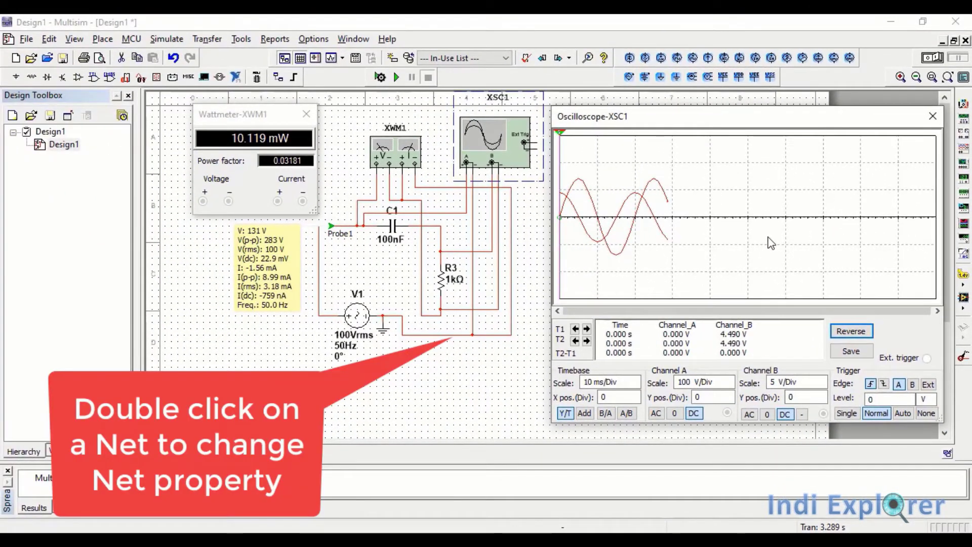
- Change the color of the net joining C1, R3 and oscilloscope channel B to green
{"action": "left_click", "coordinate": [443, 246]}
{"action": "double_click", "coordinate": [457, 253]}
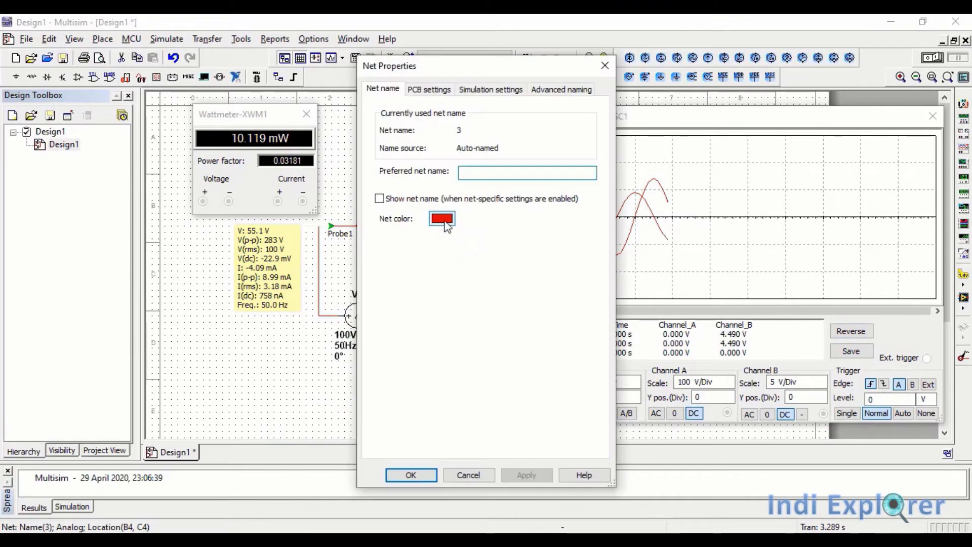
{"action": "left_click", "coordinate": [443, 219]}
{"action": "left_click", "coordinate": [439, 316]}
{"action": "left_click", "coordinate": [602, 201]}
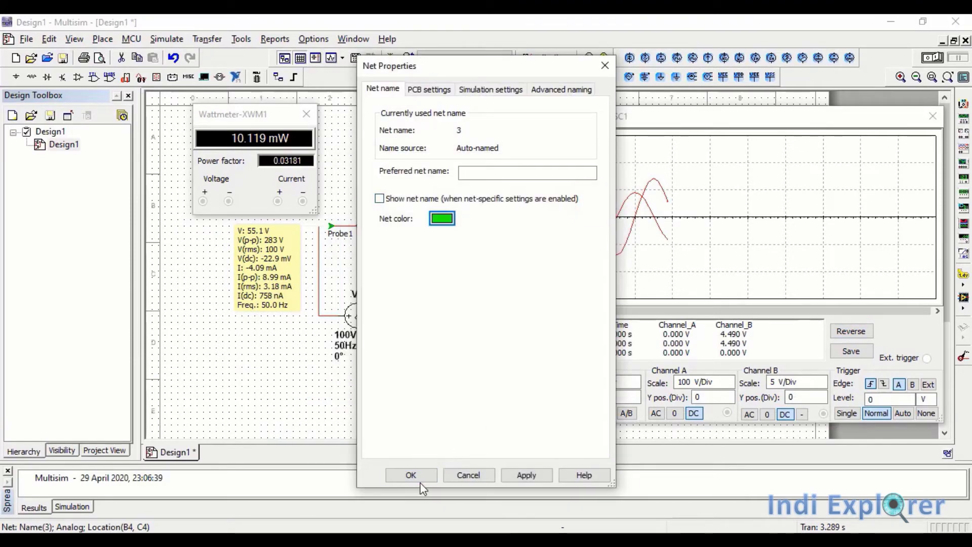
{"action": "left_click", "coordinate": [422, 473]}
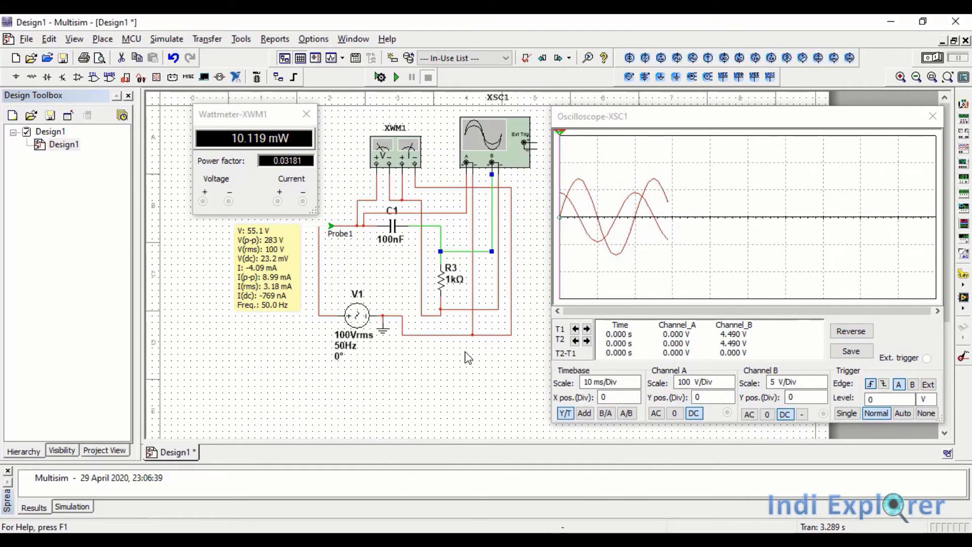
- Rerun and stop the simulation, and measure the time shift between the two waveforms with the cursors at 10 ms/Div
{"action": "left_click", "coordinate": [396, 77]}
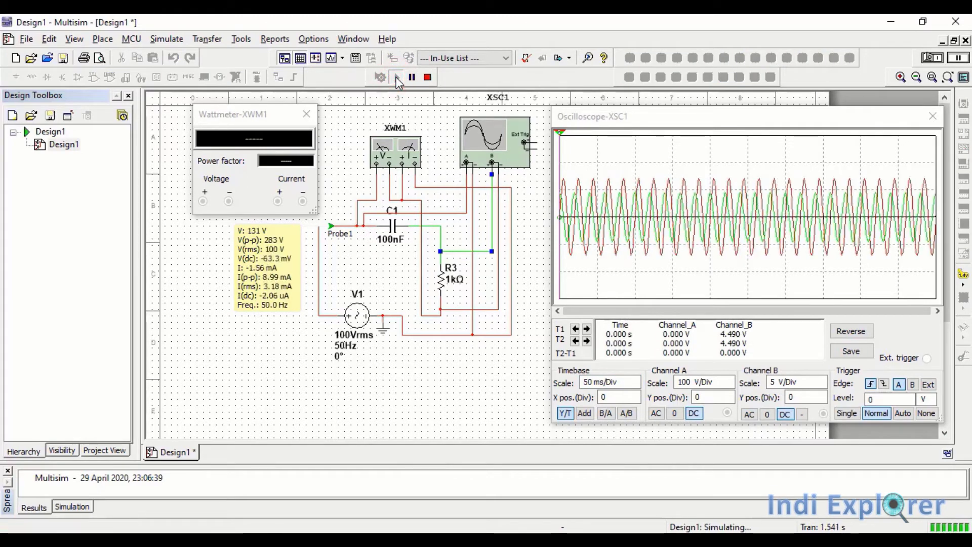
{"action": "left_click", "coordinate": [427, 78]}
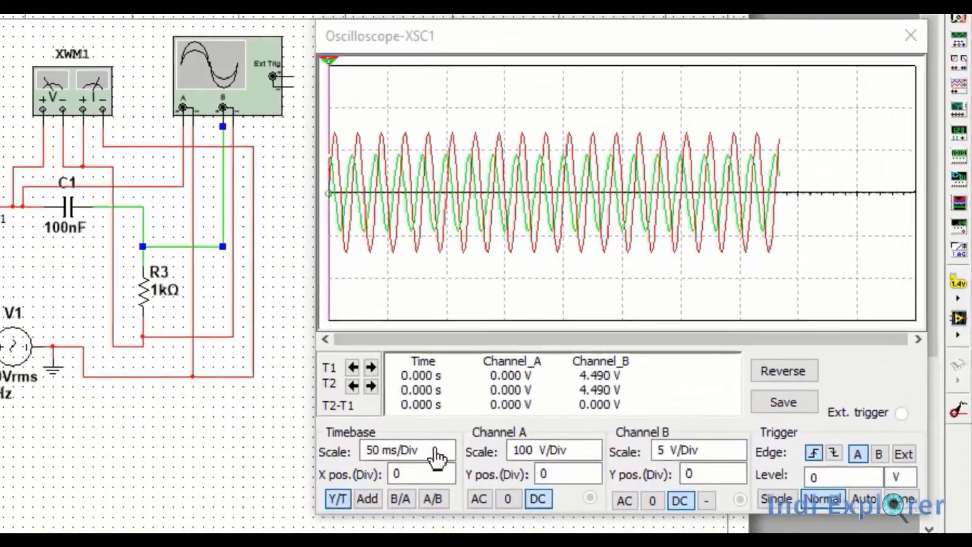
{"action": "left_click", "coordinate": [635, 385]}
{"action": "left_click", "coordinate": [635, 384]}
{"action": "mouse_move", "coordinate": [321, 57]}
{"action": "left_mouse_down"}
{"action": "mouse_move", "coordinate": [470, 58]}
{"action": "mouse_move", "coordinate": [408, 60]}
{"action": "mouse_move", "coordinate": [440, 64]}
{"action": "left_mouse_up"}
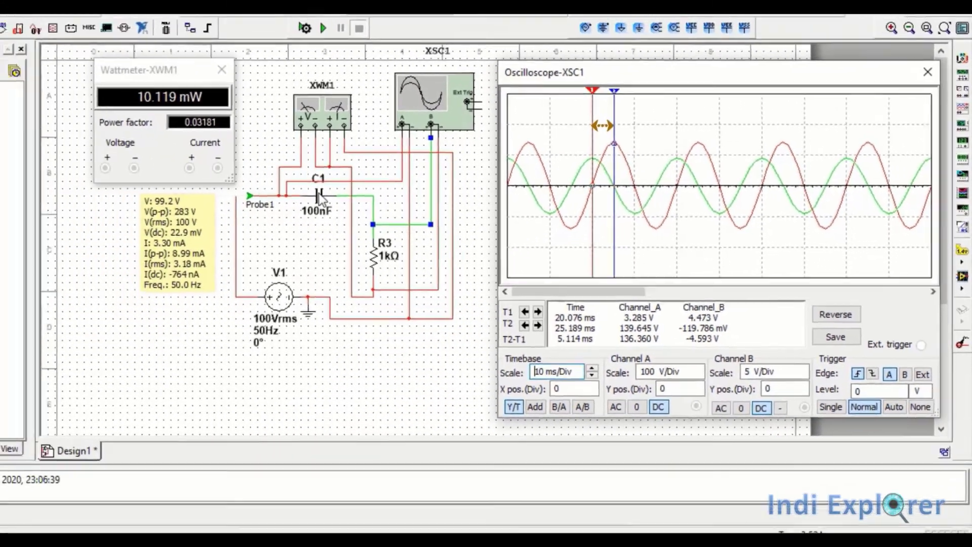
- Set capacitor C1 to 5 µF, then run and stop the simulation to update the wattmeter reading
{"action": "left_click", "coordinate": [55, 206]}
{"action": "double_click", "coordinate": [333, 194]}
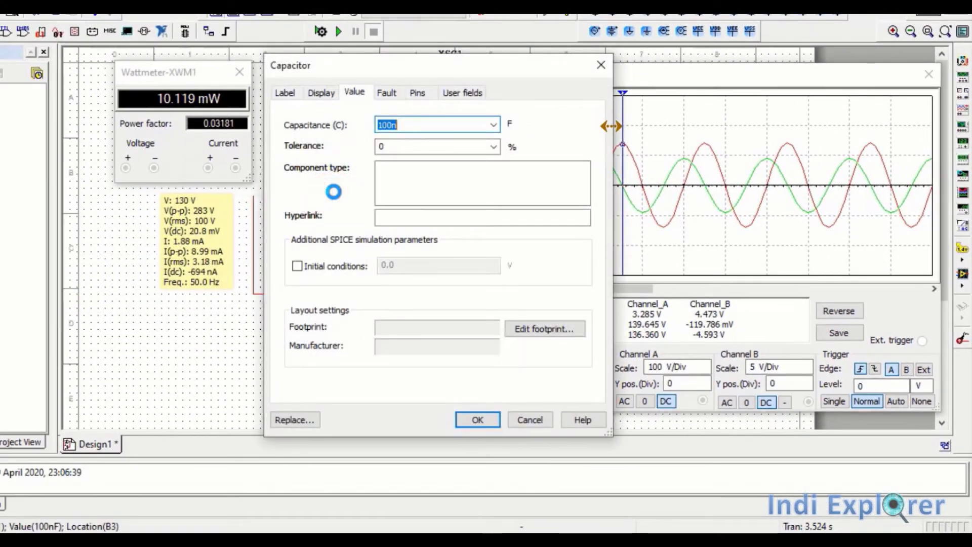
{"action": "left_click", "coordinate": [477, 420]}
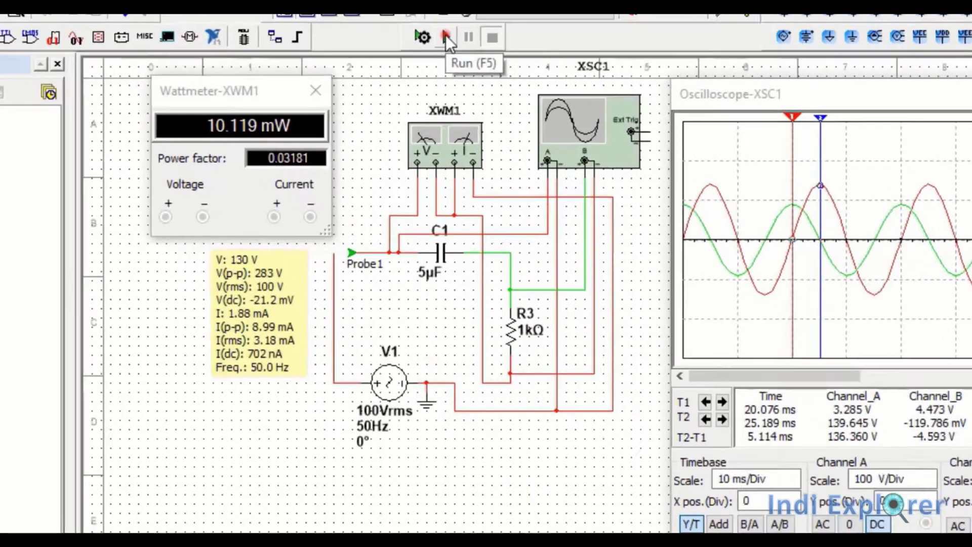
{"action": "left_click", "coordinate": [339, 31]}
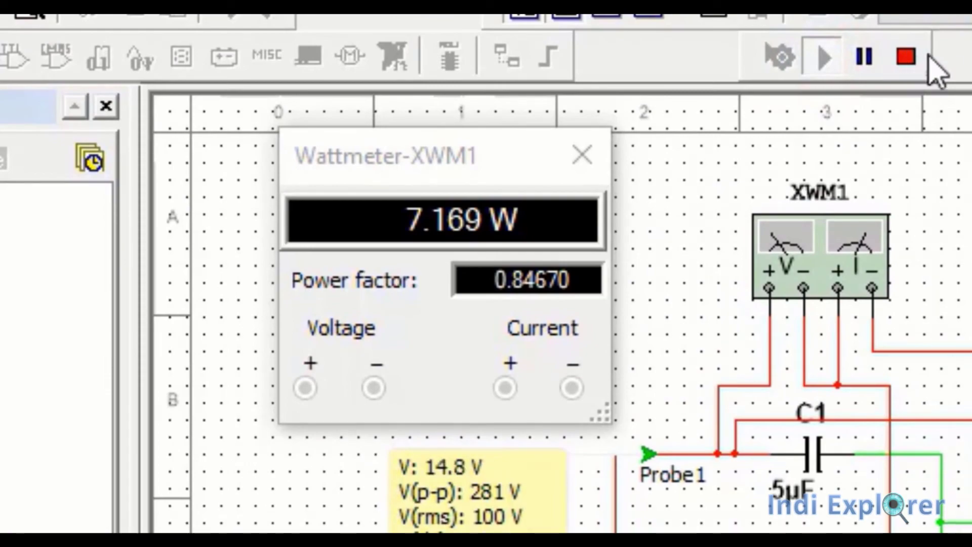
{"action": "left_click", "coordinate": [906, 57]}
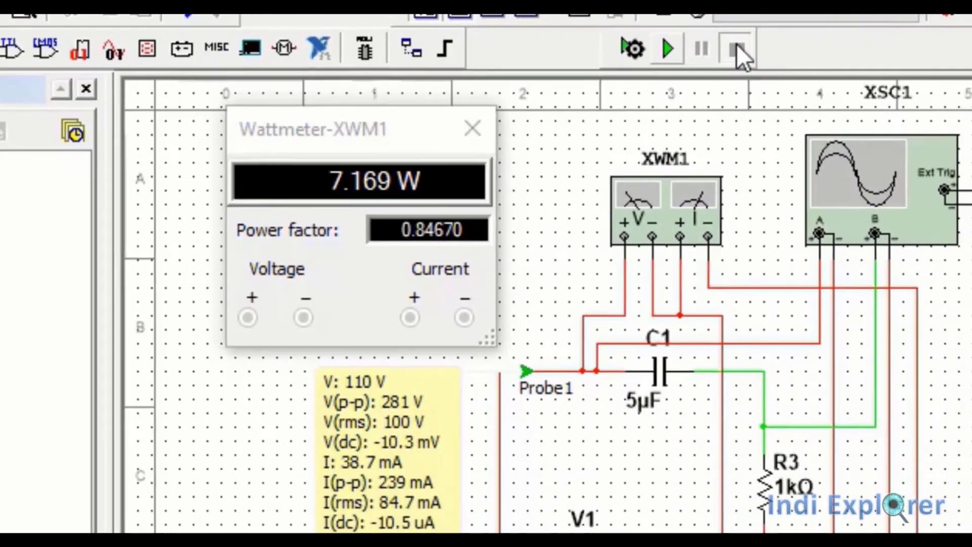
- Measure the time shift between the two waveform peaks with the oscilloscope cursors, using 50 V/Div for channel B
{"action": "double_click", "coordinate": [881, 188]}
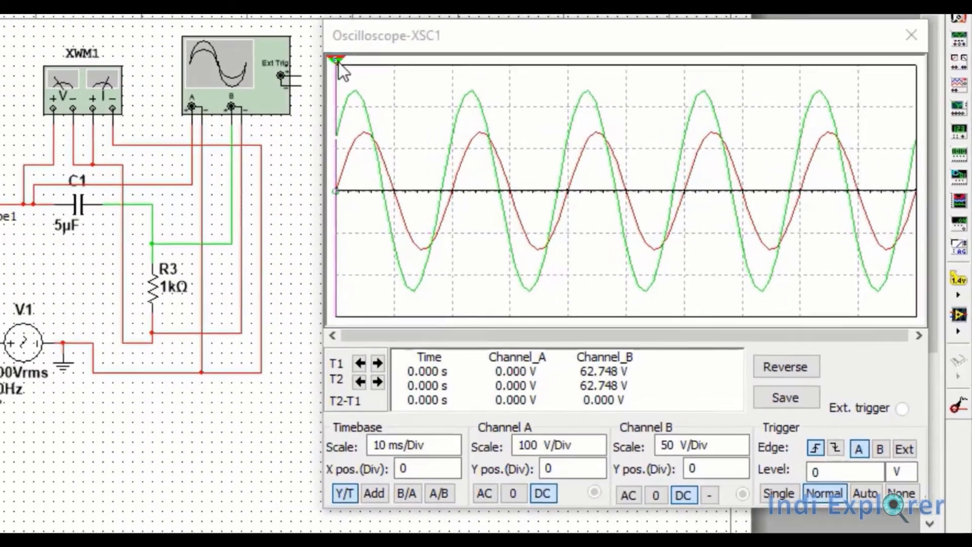
{"action": "left_click_drag", "start_coordinate": [339, 63], "coordinate": [442, 84]}
{"action": "left_click_drag", "start_coordinate": [297, 57], "coordinate": [442, 91]}
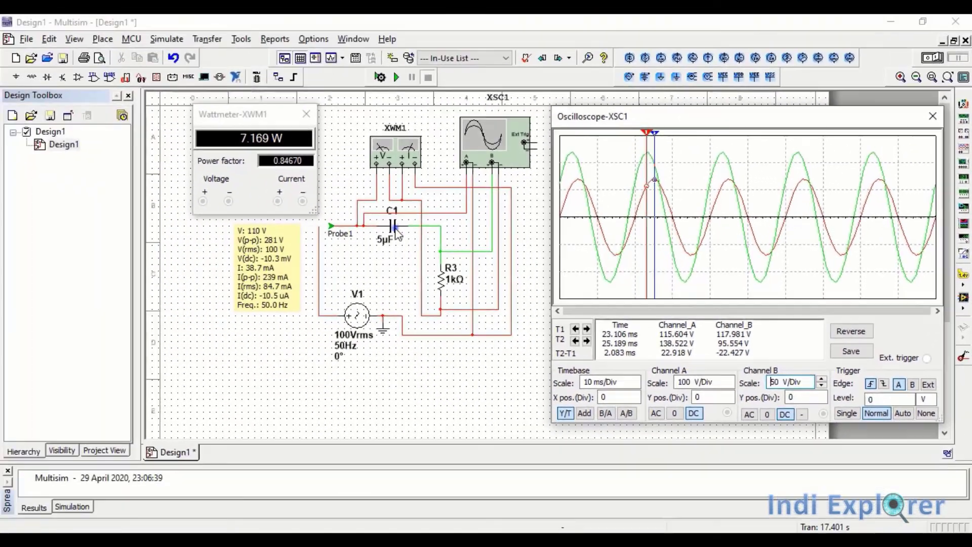
- Replace capacitor C1 with an inductor from the Basic component group
{"action": "right_click", "coordinate": [398, 233]}
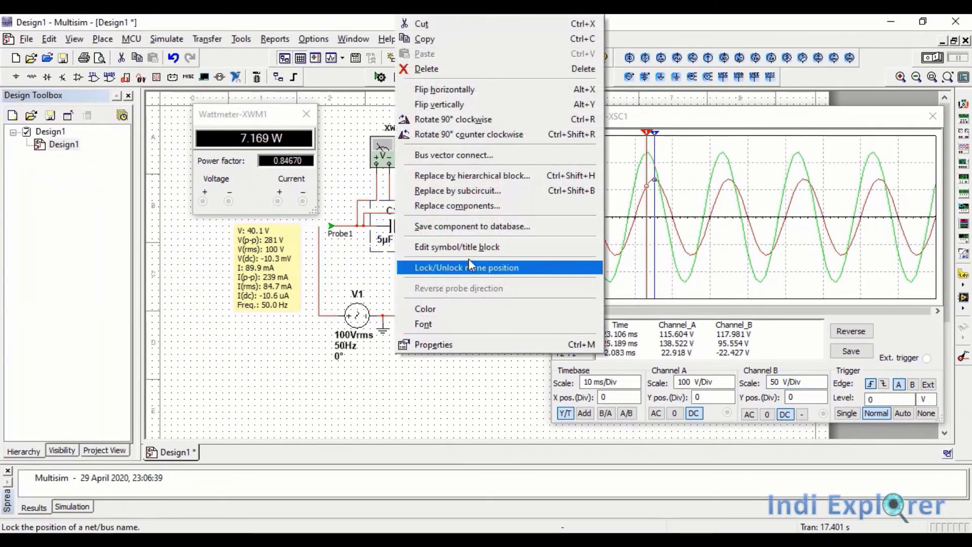
{"action": "left_click", "coordinate": [462, 208]}
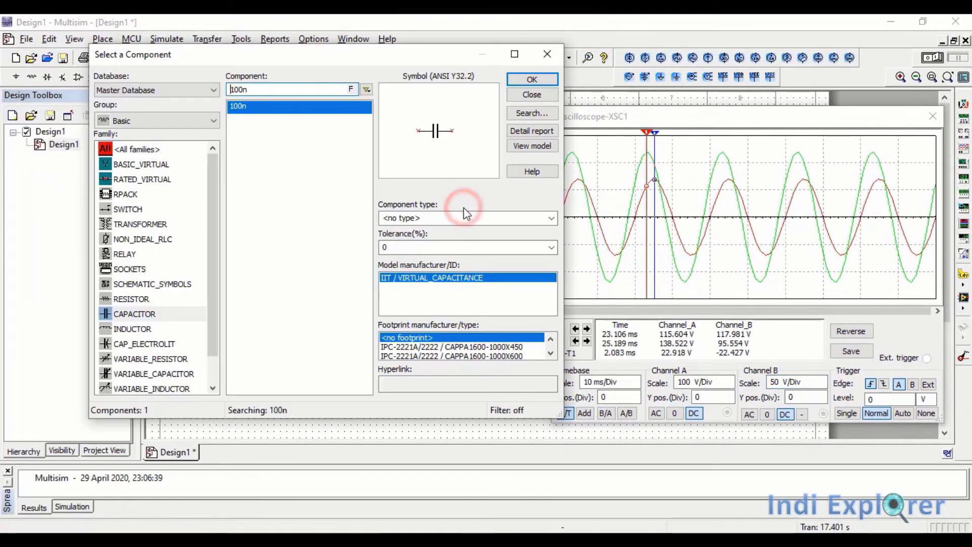
{"action": "double_click", "coordinate": [136, 324]}
- Set inductor L1 to 1 H and measure the shift between the simulated waveform peaks with the cursors at 5 ms/Div
{"action": "double_click", "coordinate": [401, 230]}
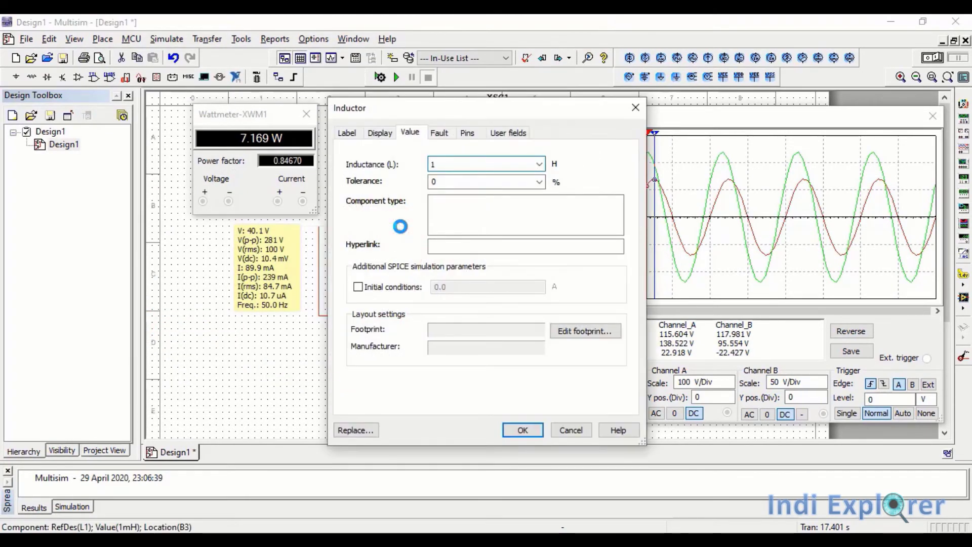
{"action": "type", "text": "1"}
{"action": "key", "text": "Return"}
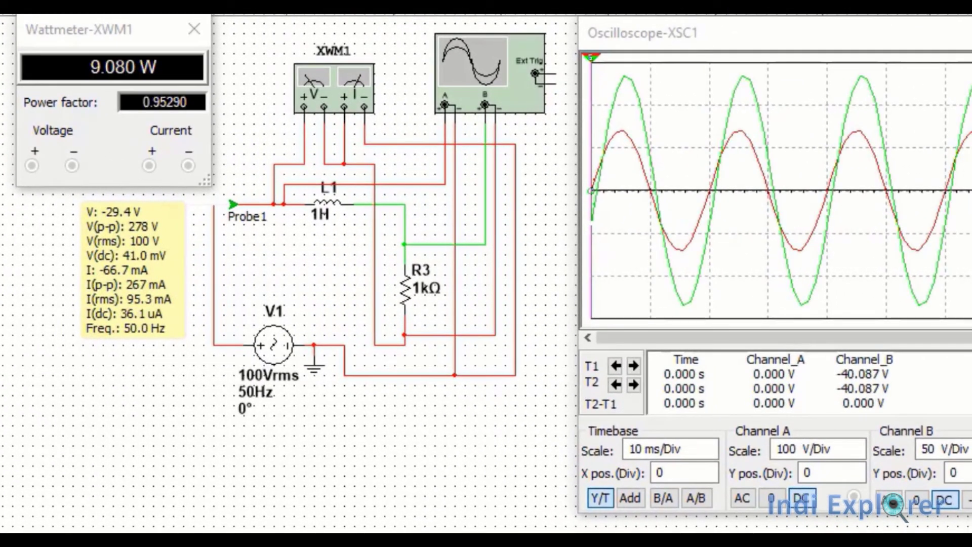
{"action": "left_click_drag", "start_coordinate": [591, 57], "coordinate": [749, 88]}
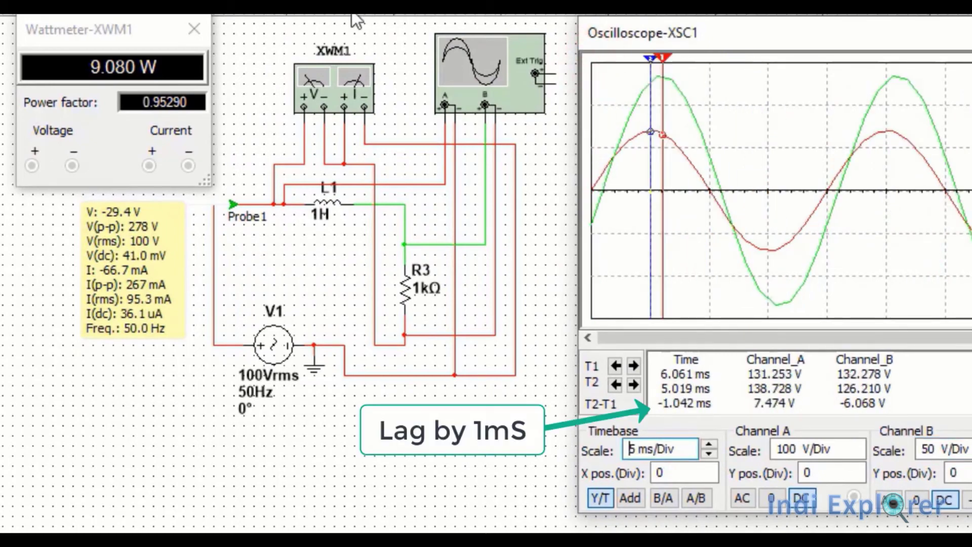
- Set inductor L1 to 5 H and place the oscilloscope cursors on the peaks of both simulated waveforms to measure their shift
{"action": "double_click", "coordinate": [329, 207]}
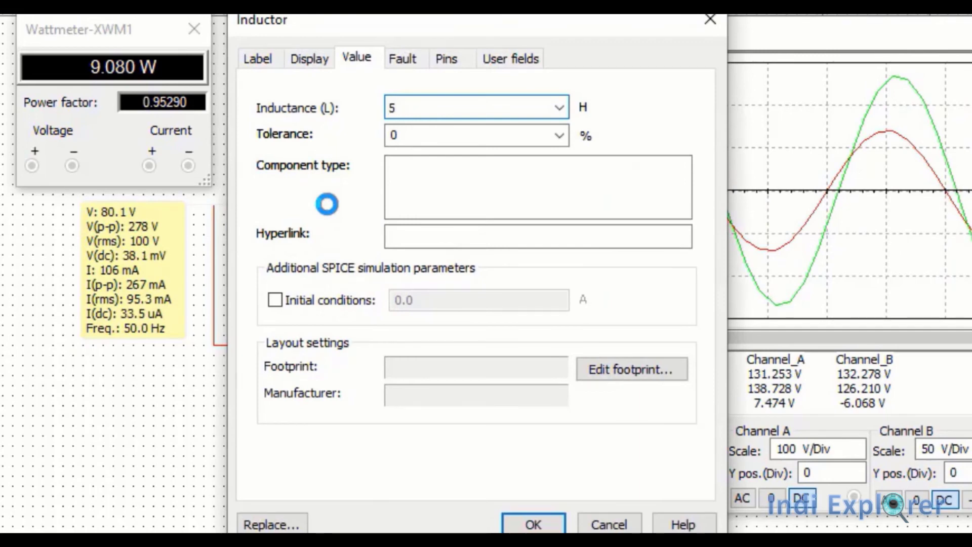
{"action": "key", "text": "Return"}
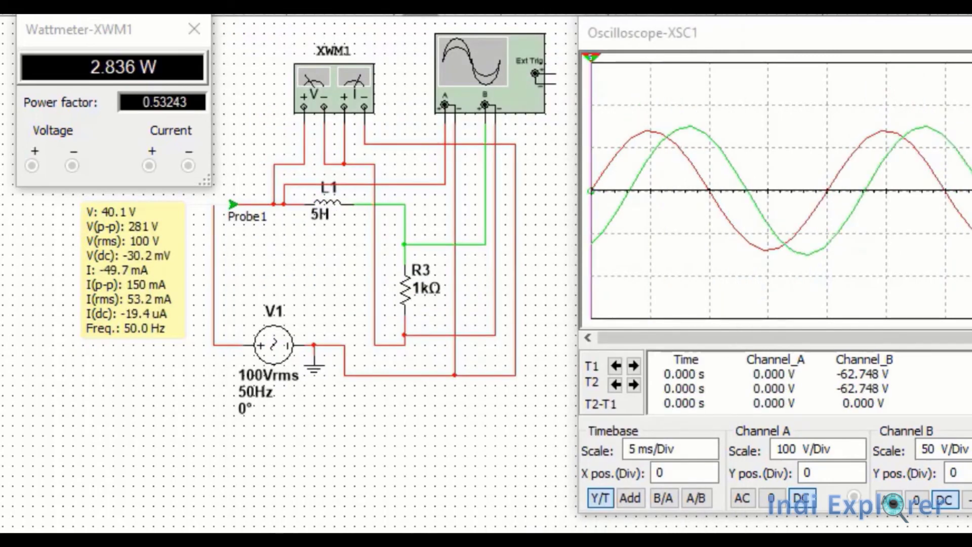
{"action": "left_click_drag", "start_coordinate": [588, 66], "coordinate": [652, 73]}
{"action": "left_click_drag", "start_coordinate": [592, 53], "coordinate": [690, 65]}
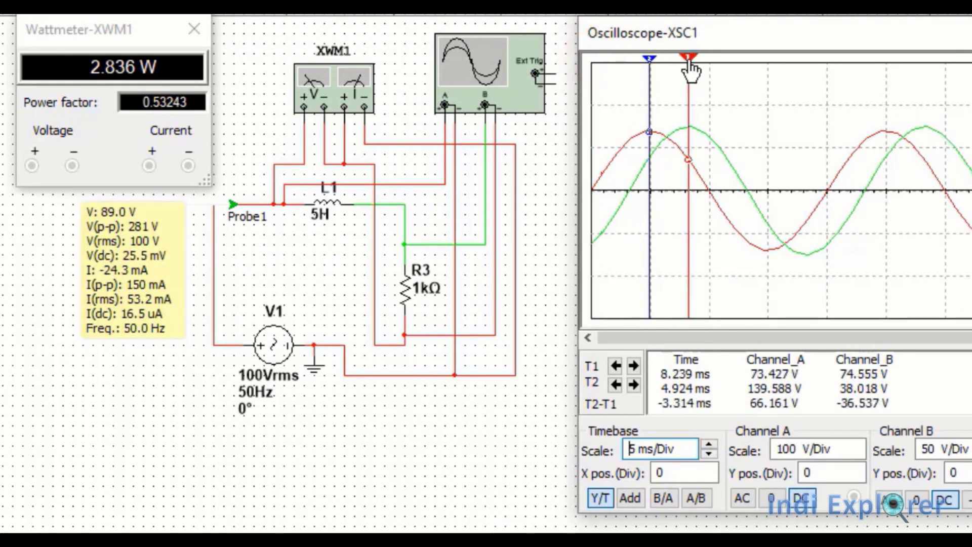